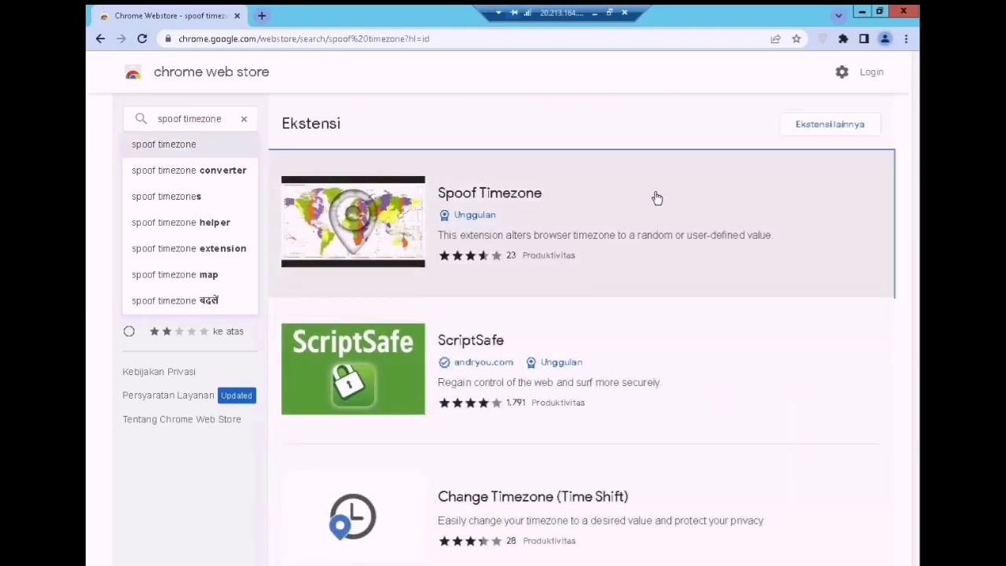
Step: Install the Spoof Timezone extension from the store results and close the web page it opens
click(656, 198)
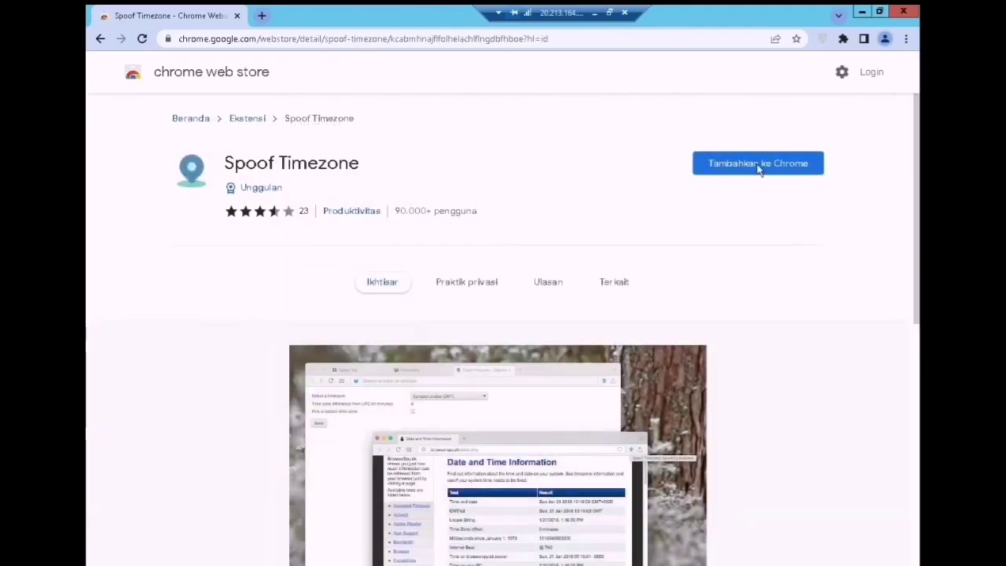
click(760, 166)
click(537, 166)
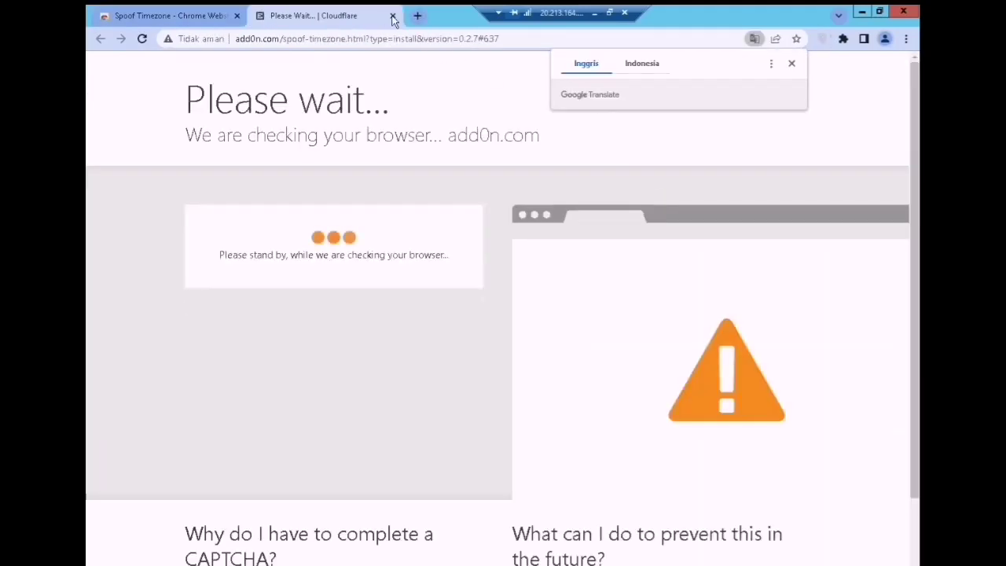
click(393, 16)
Step: Pin the Spoof Timezone extension to the browser toolbar
click(842, 39)
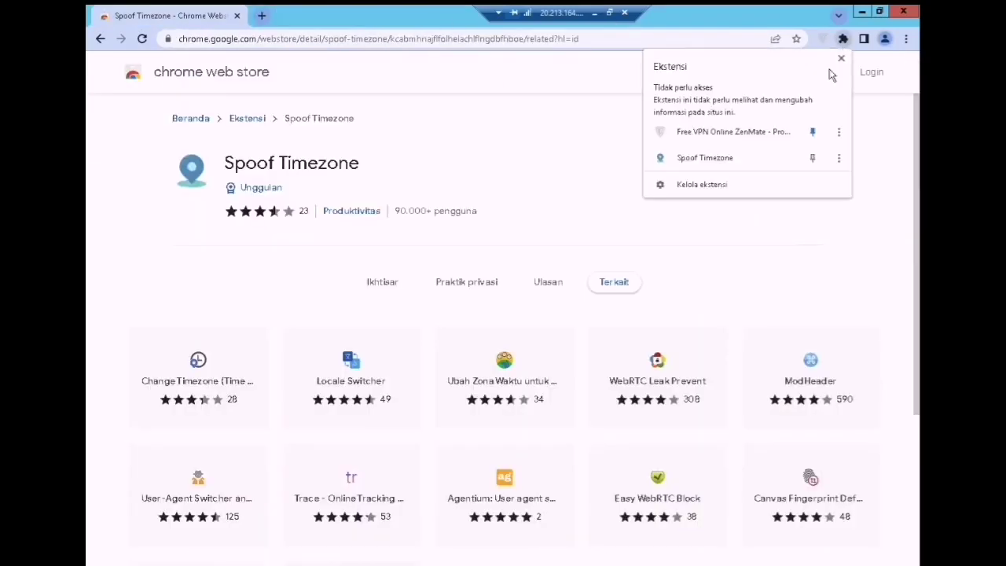
click(813, 158)
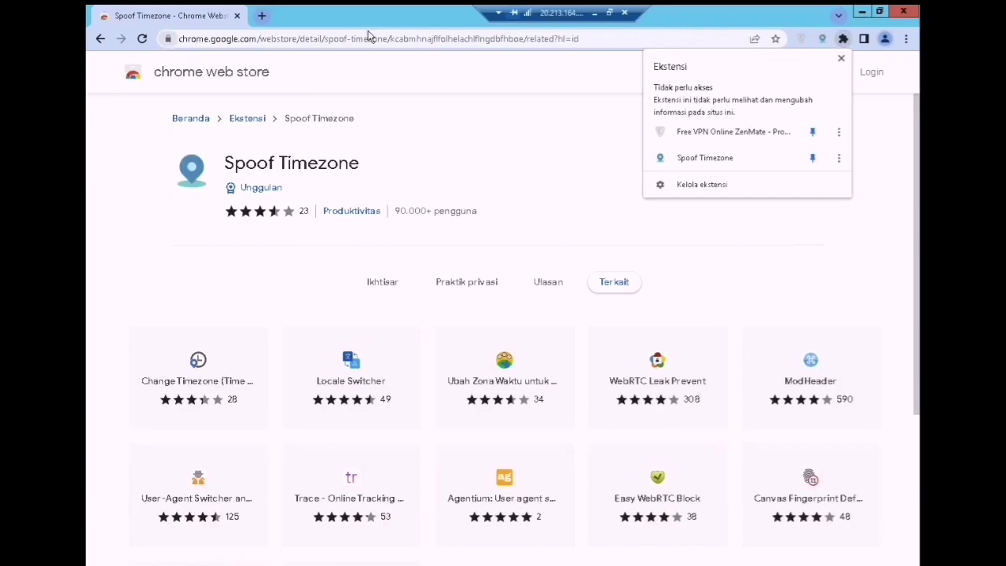
click(541, 103)
Step: Return to the store's home page and search for "looper for youtube"
click(200, 120)
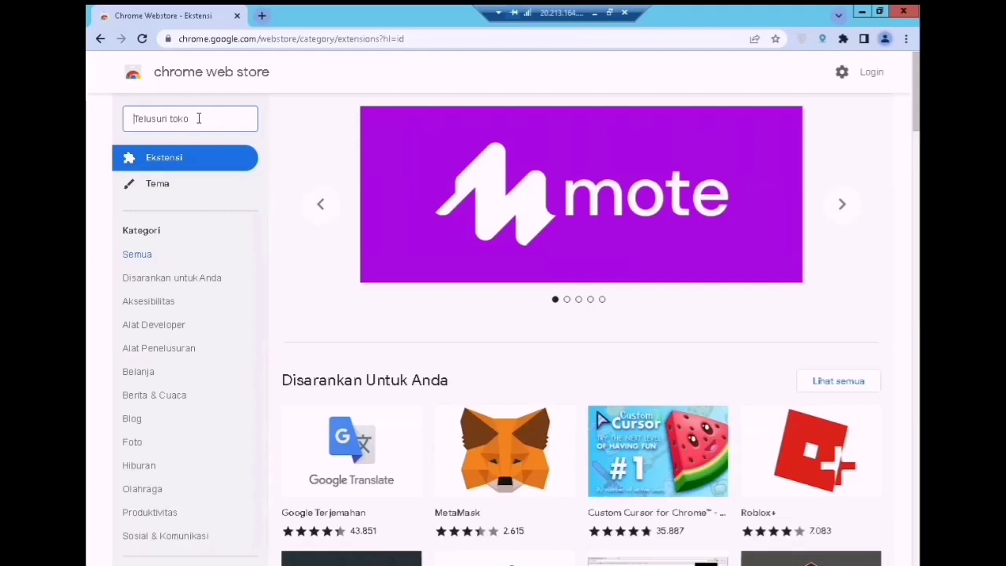
text(looper for)
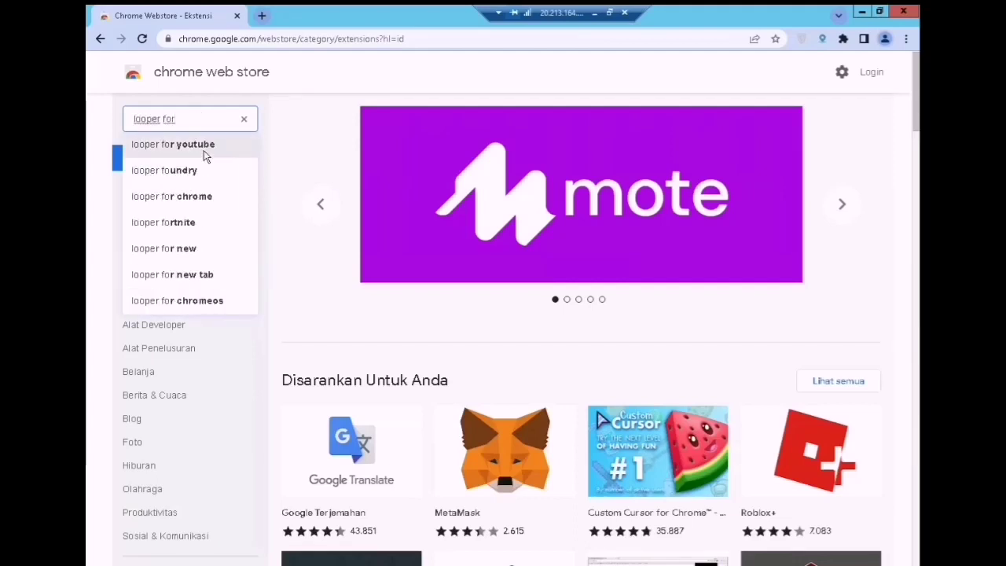
click(204, 149)
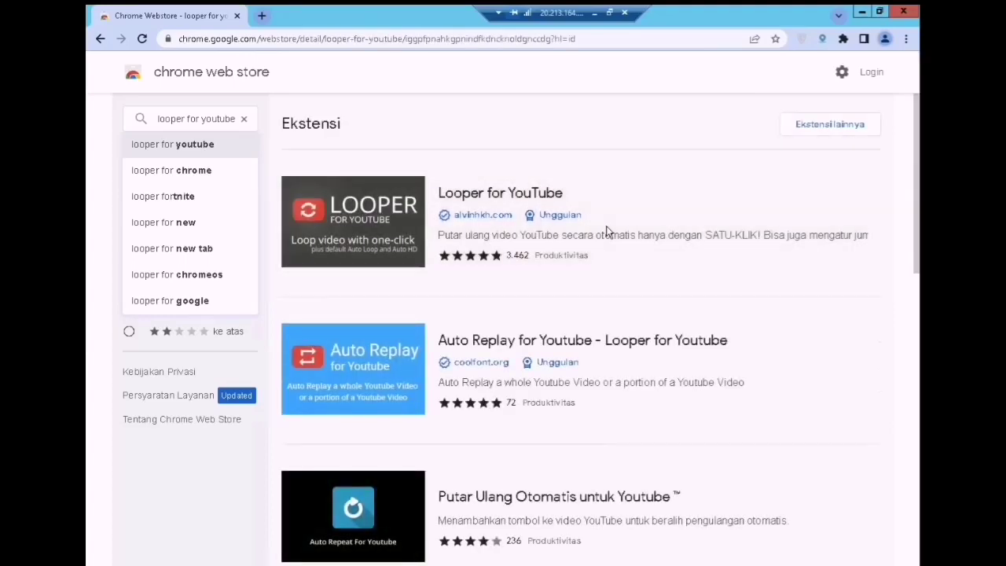
Step: Install the Looper for YouTube extension and pin it to the browser toolbar
click(606, 232)
click(754, 164)
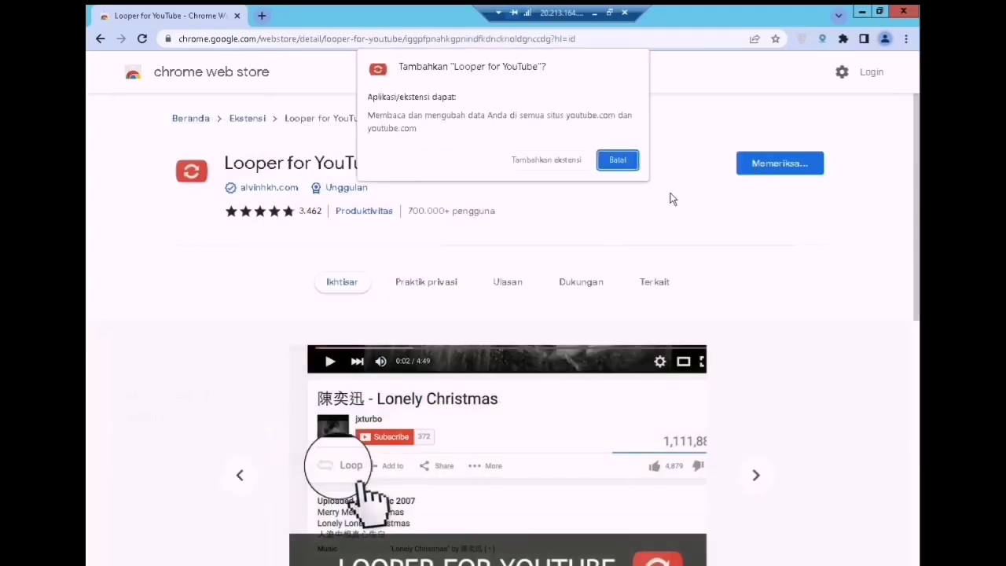
click(536, 162)
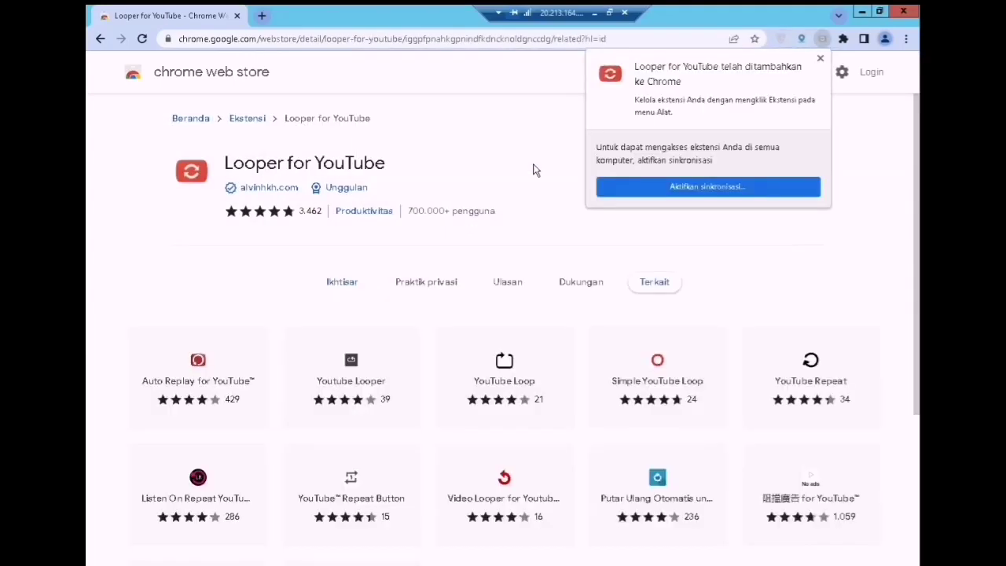
click(843, 39)
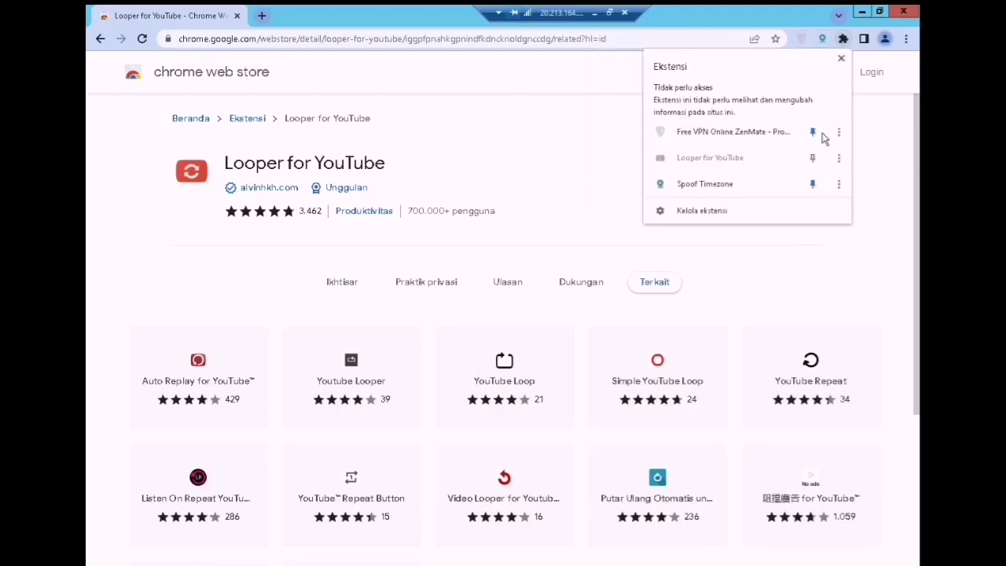
Step: Go back to the store's home page and search for "yt nonstop"
click(190, 118)
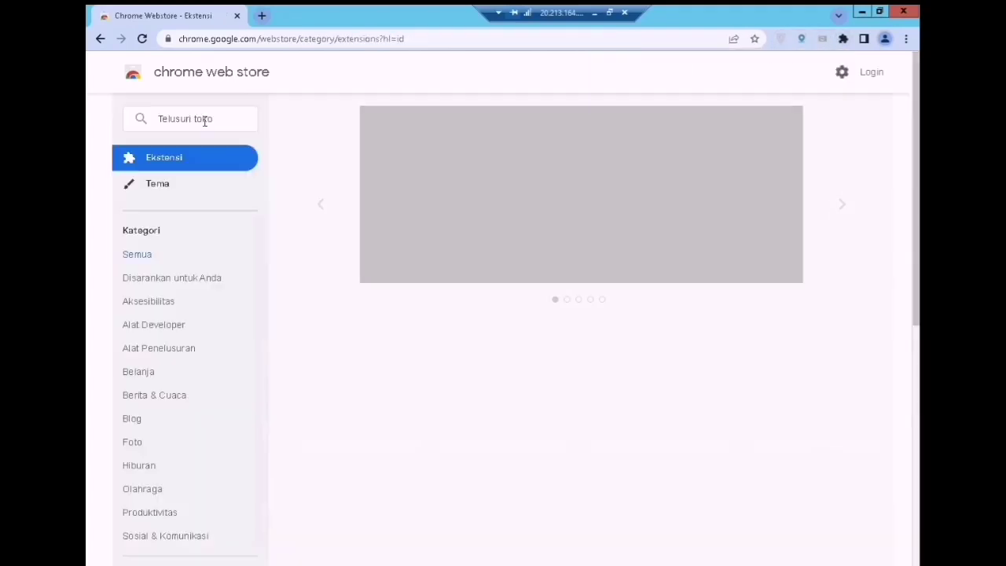
click(182, 118)
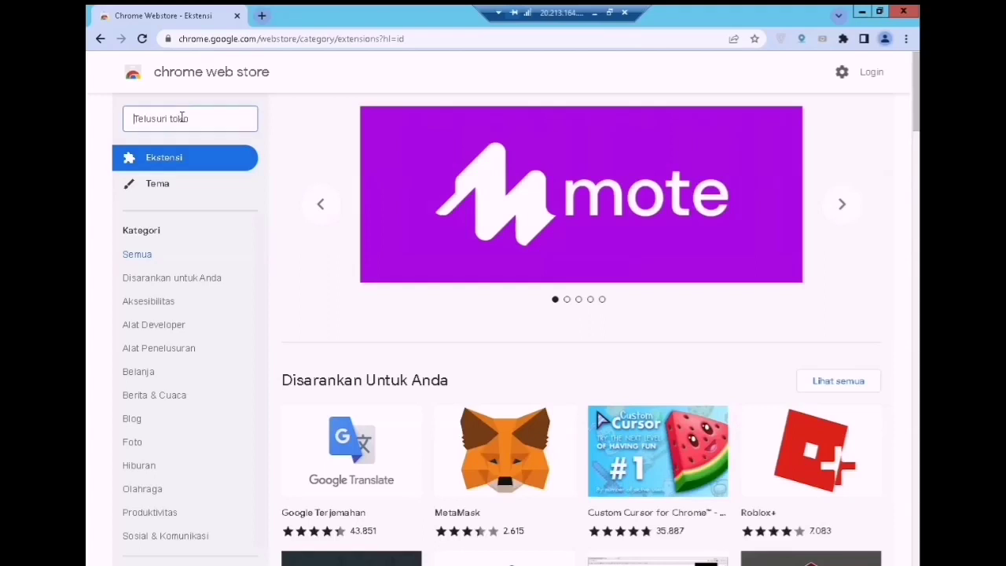
text(yt non)
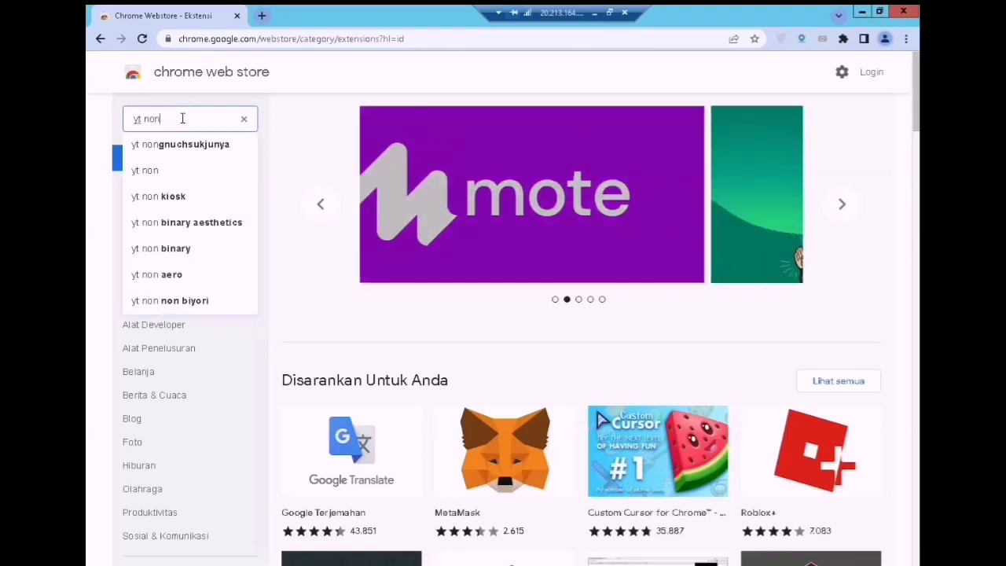
text(stop)
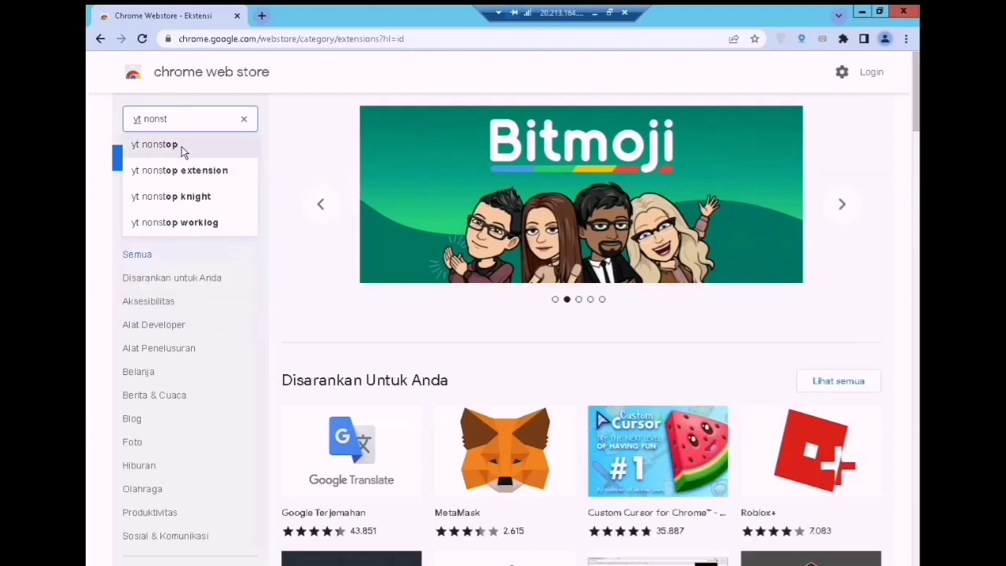
click(182, 146)
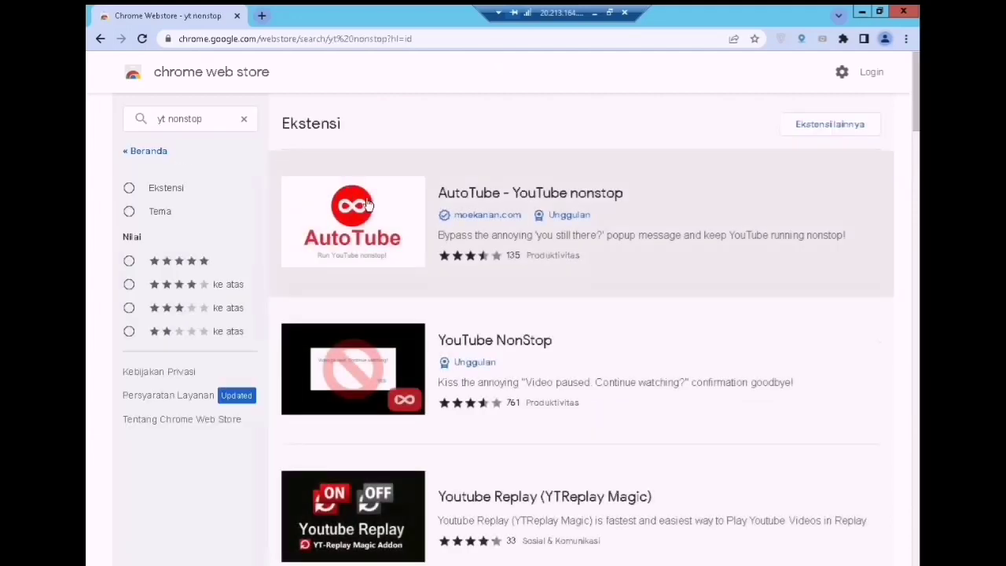
Step: Install the AutoTube - YouTube nonstop extension and pin it to the browser toolbar
click(515, 212)
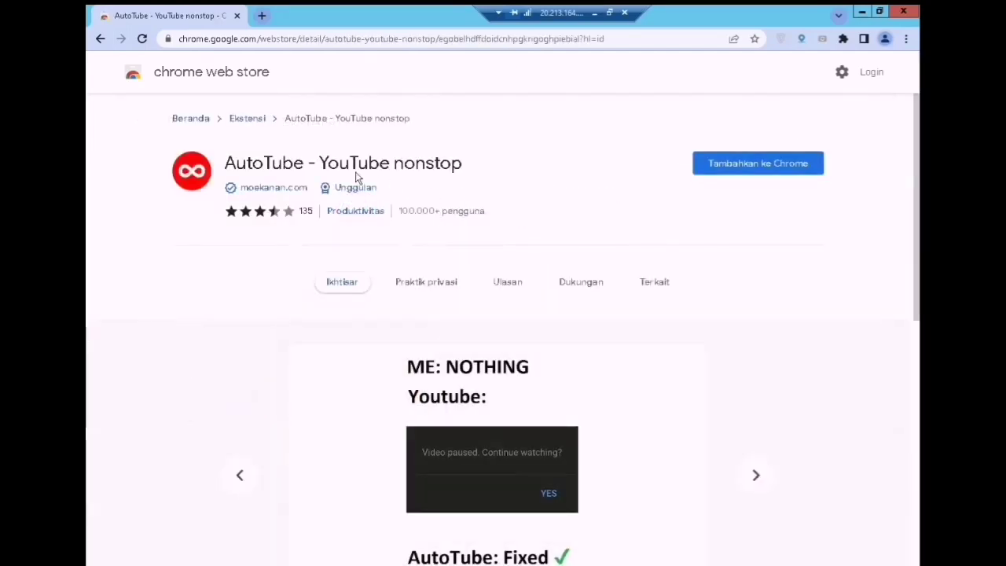
click(763, 165)
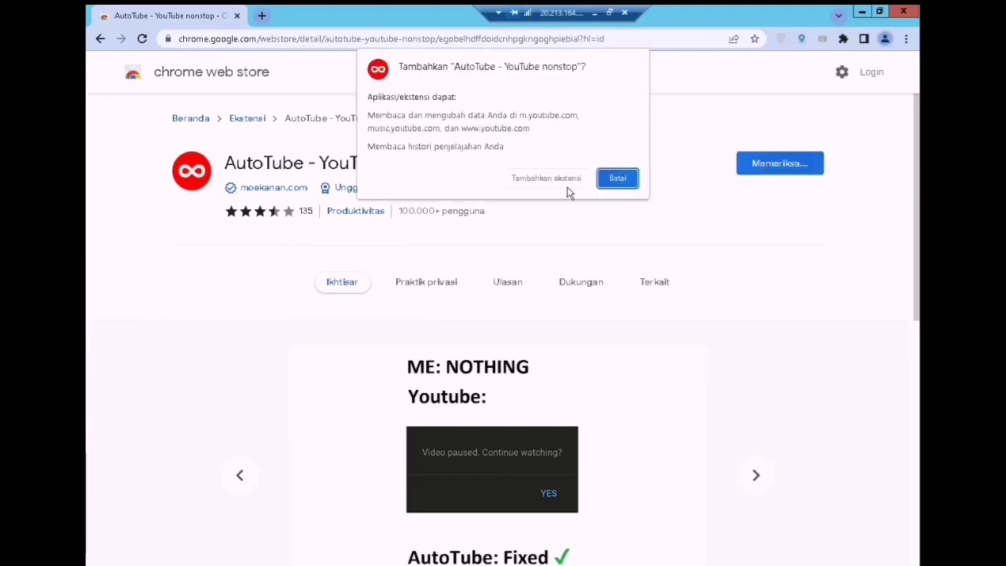
click(554, 173)
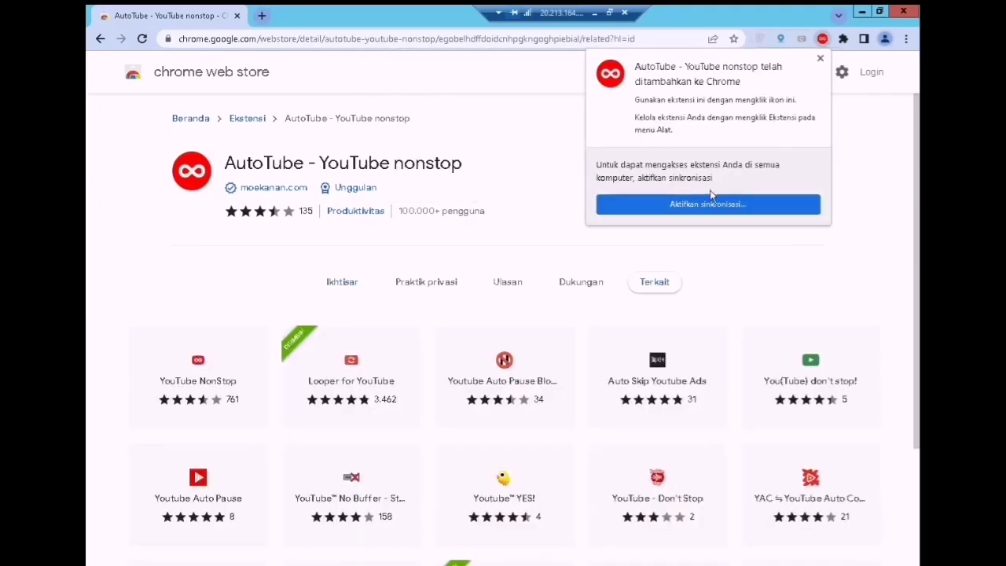
click(821, 59)
click(842, 38)
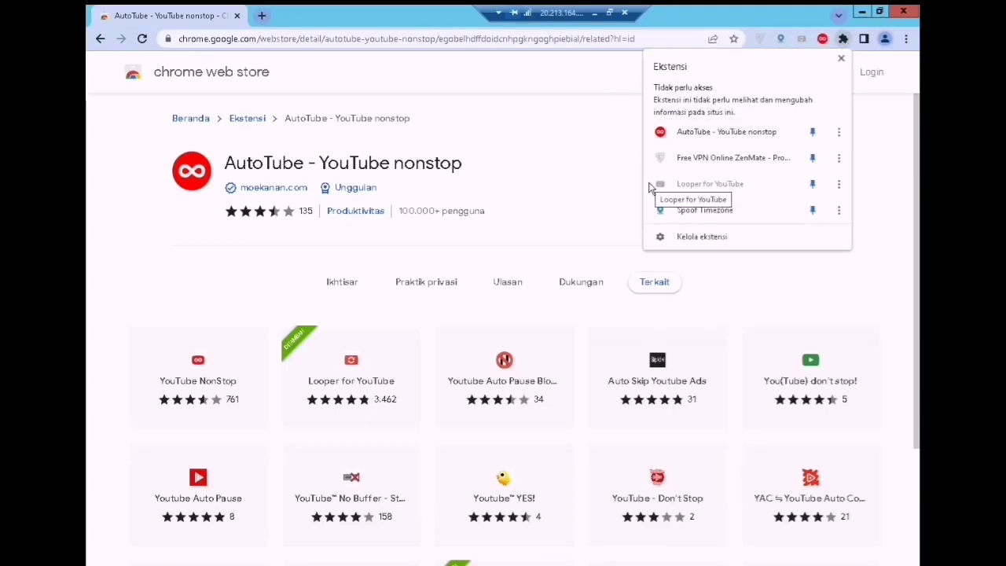
click(595, 117)
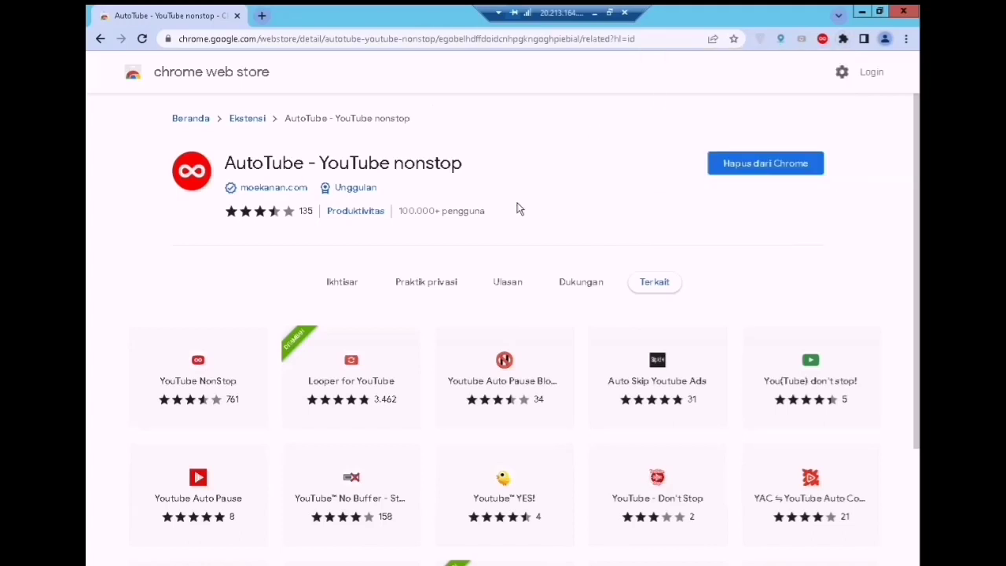
Step: Close the browser window, refresh the desktop and reopen Chrome with the signed-in main profile
click(908, 11)
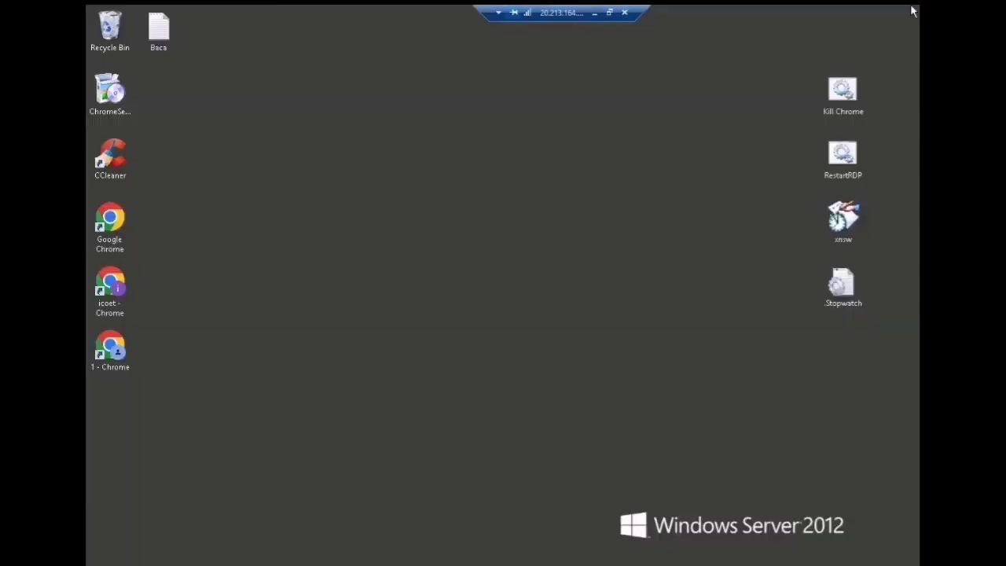
right_click(356, 143)
click(411, 181)
double_click(99, 281)
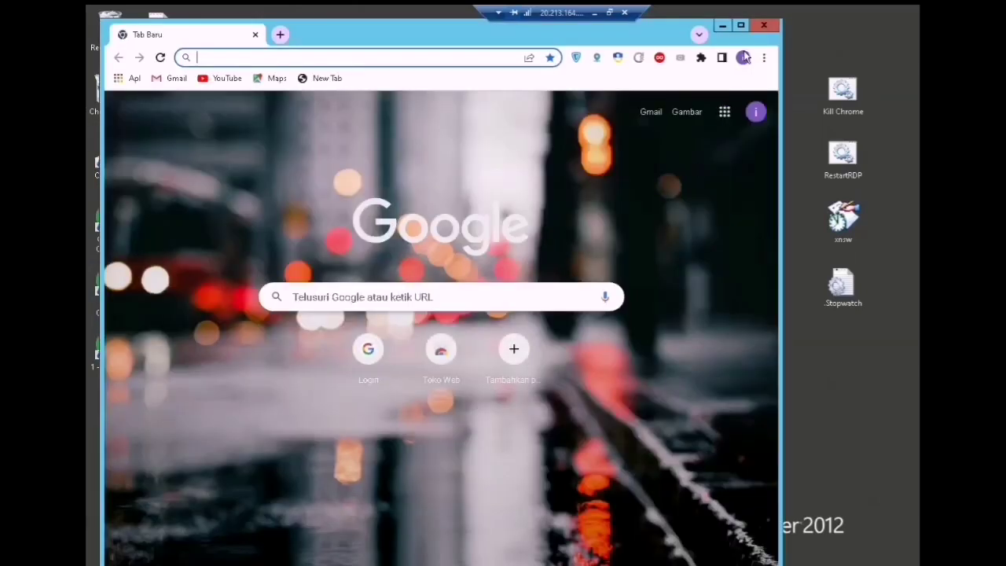
Step: Add a new Chrome profile without an account, named 2, with a desktop shortcut
click(743, 59)
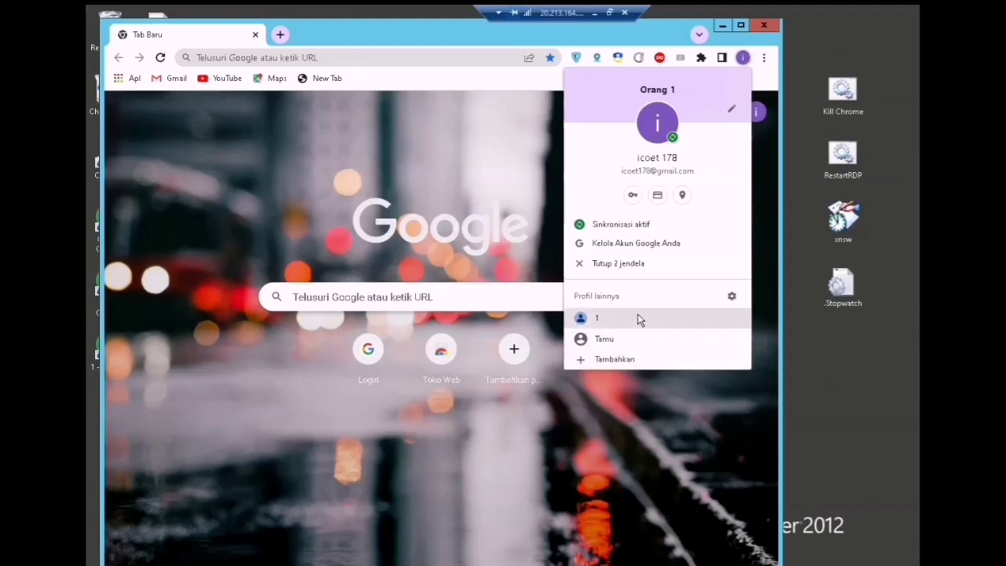
click(638, 358)
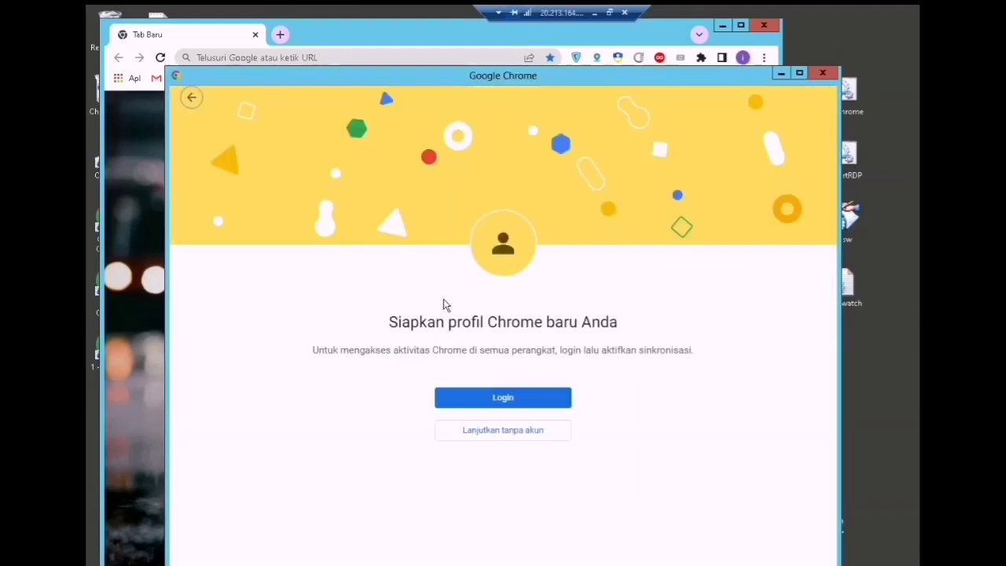
click(501, 432)
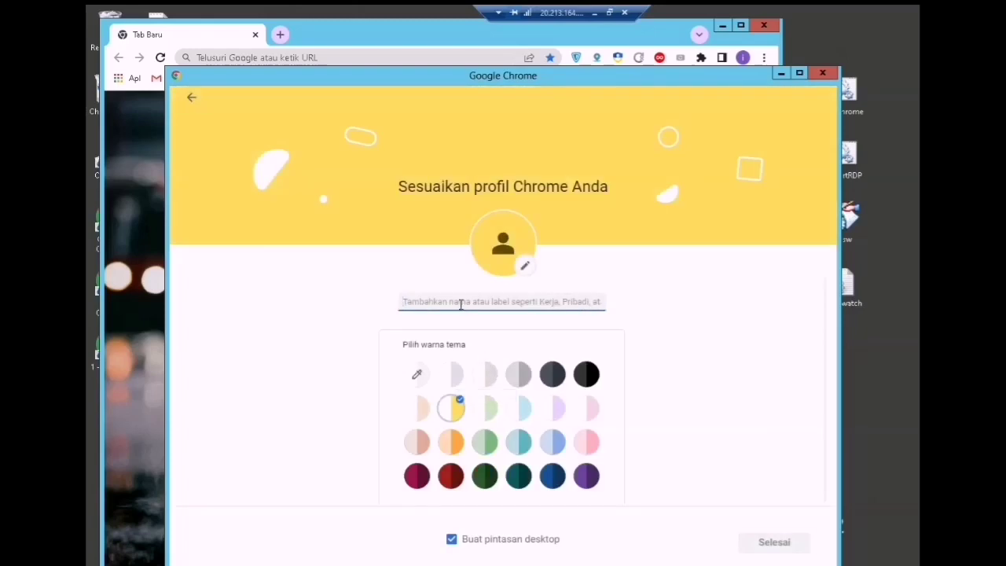
text(2)
click(753, 542)
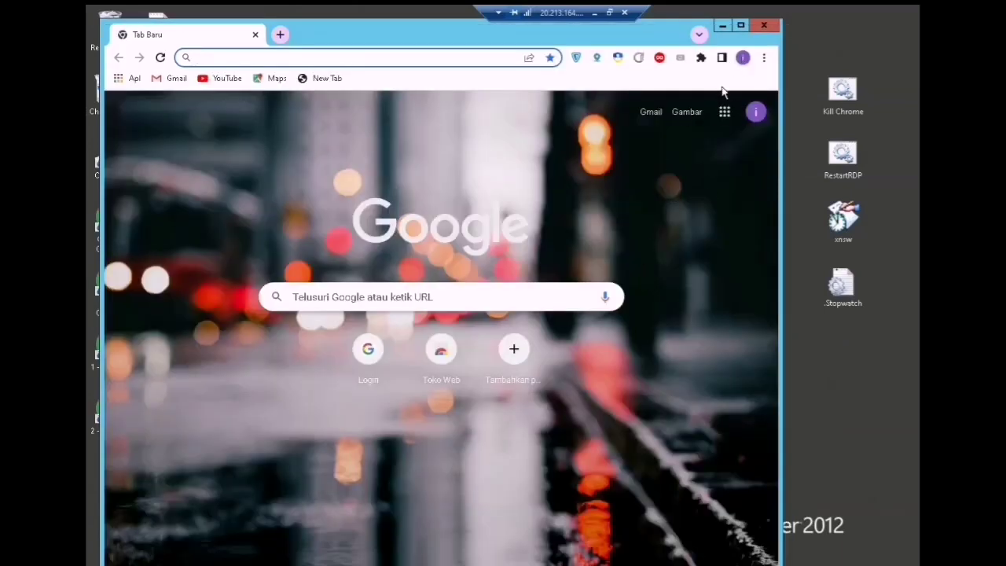
Step: Add another Chrome profile without an account, named 3, with a desktop shortcut
click(742, 58)
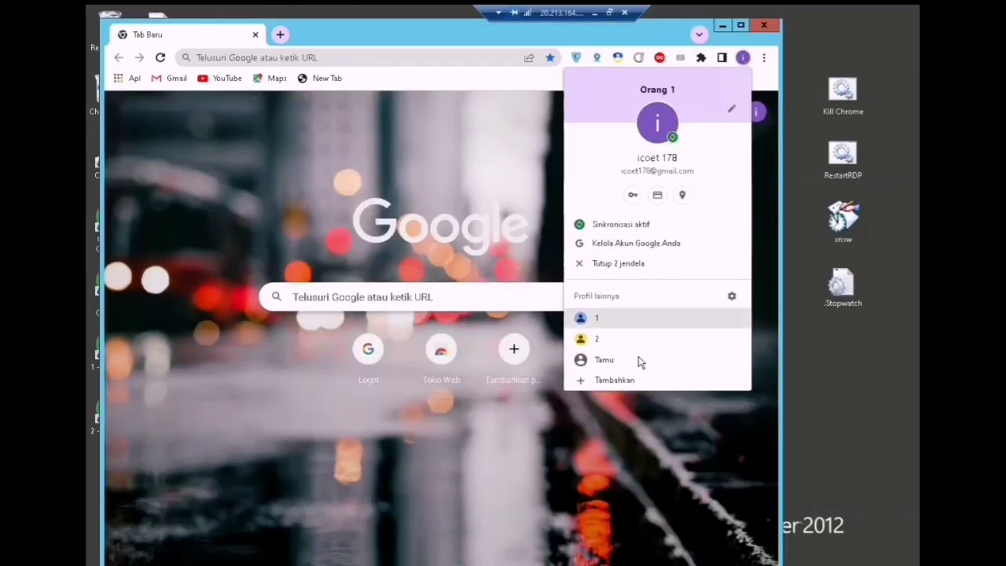
click(629, 381)
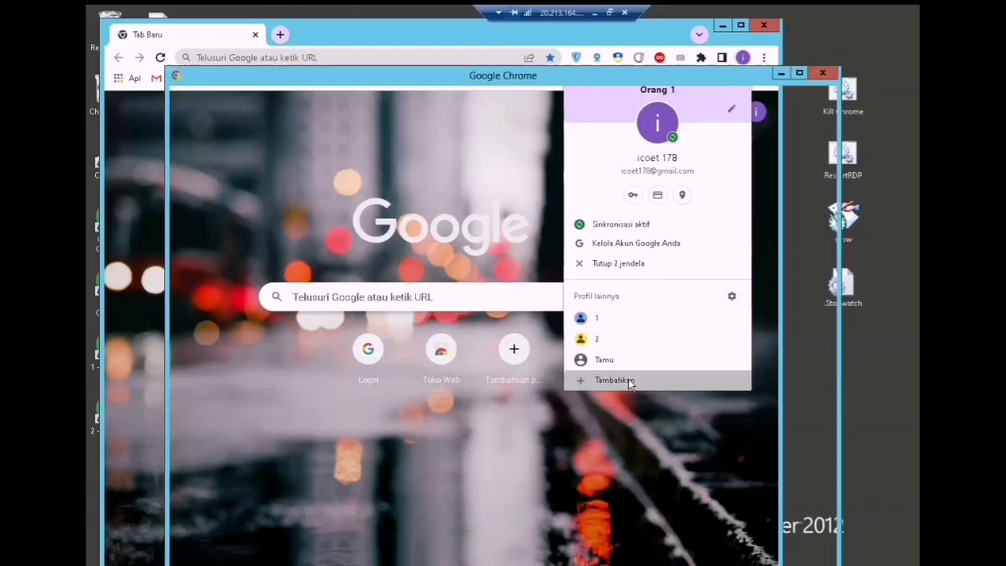
click(489, 430)
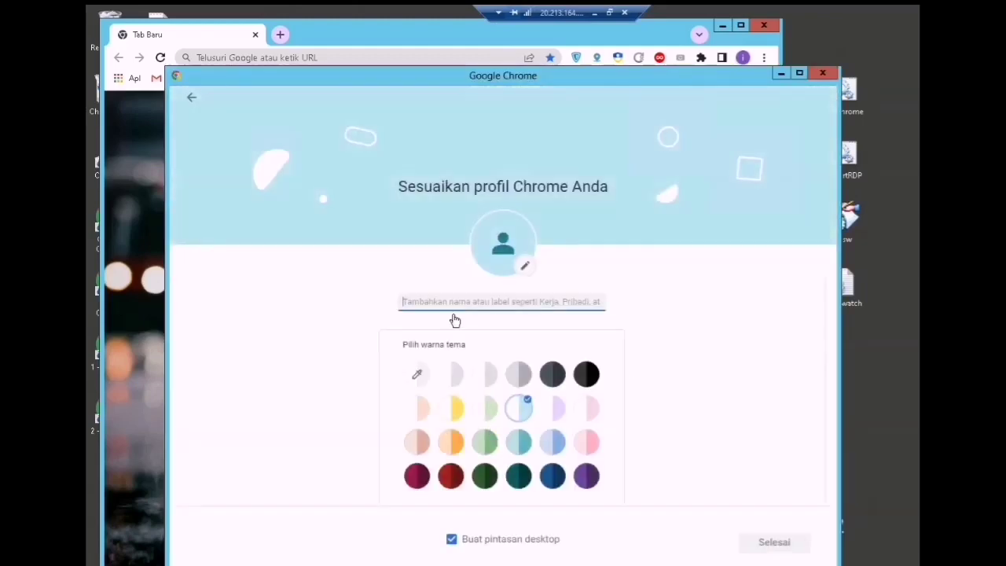
text(4)
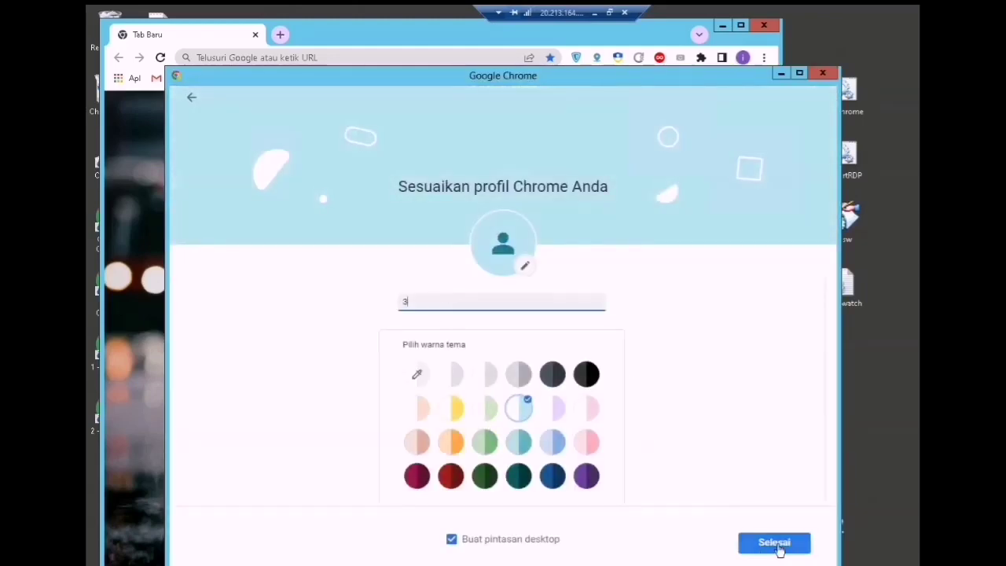
click(777, 548)
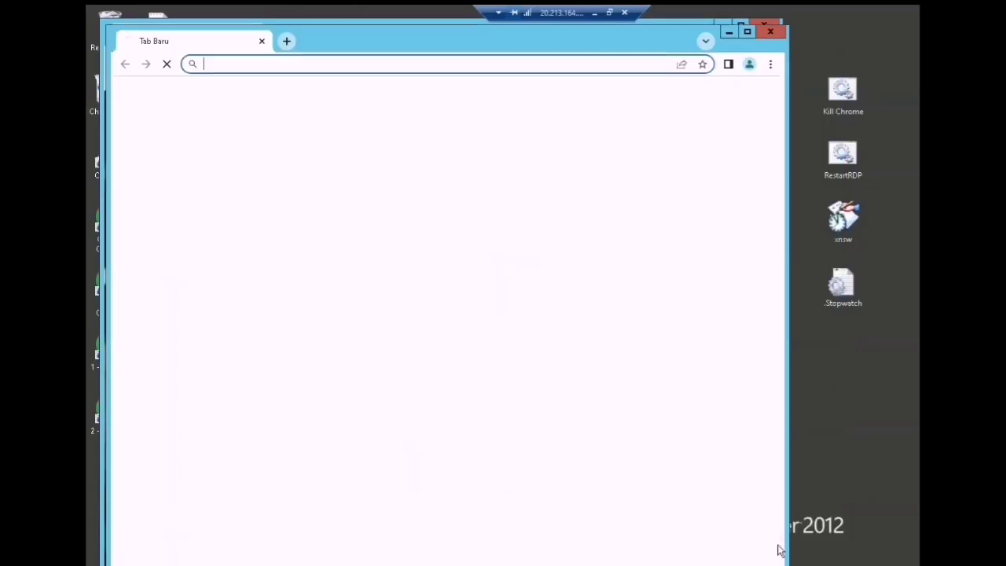
click(749, 64)
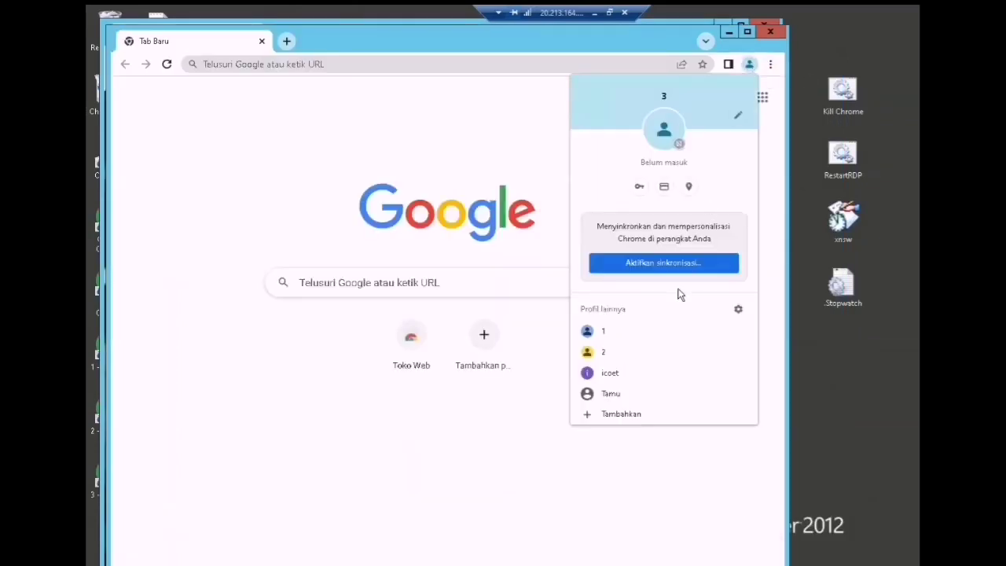
click(651, 415)
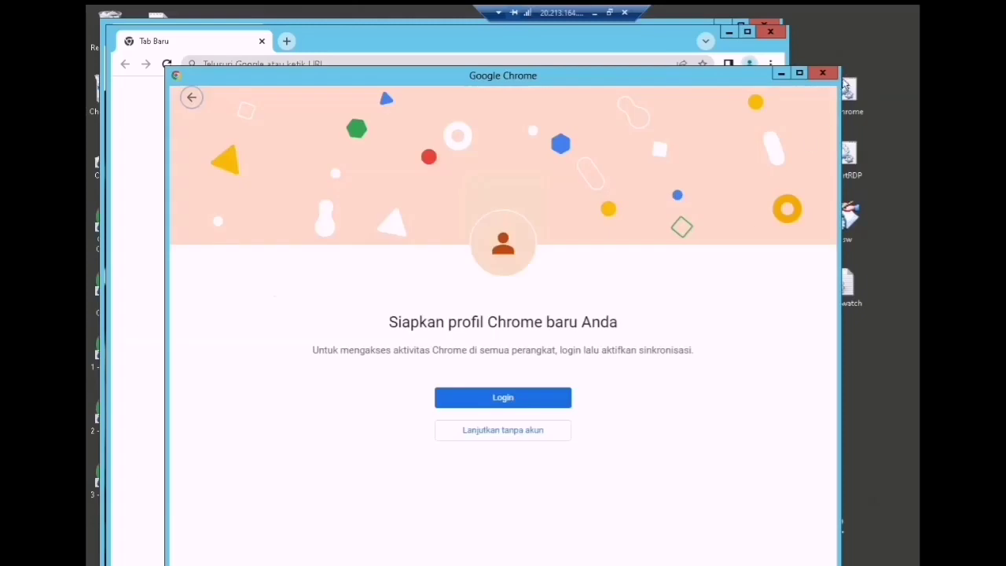
click(822, 74)
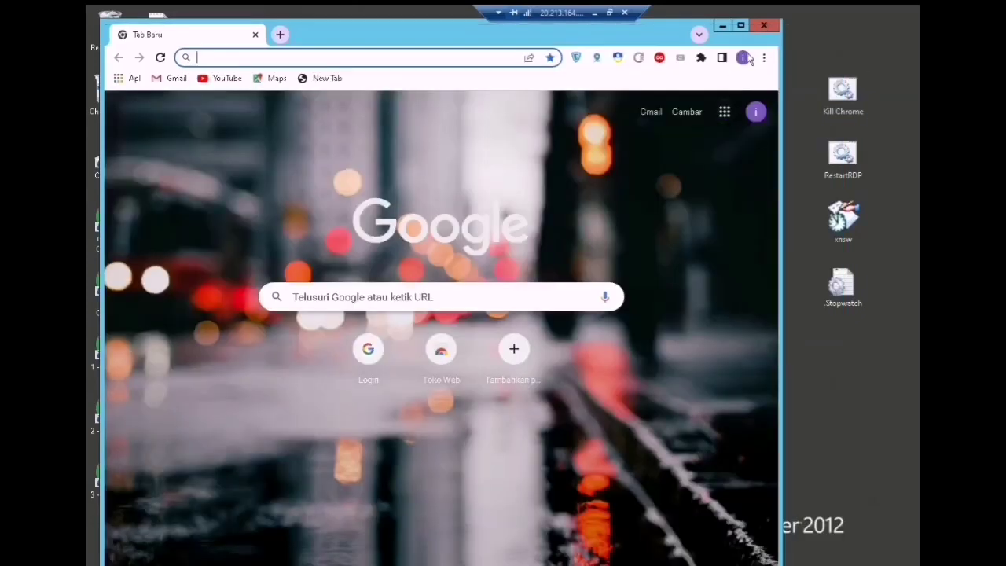
Step: Add another Chrome profile without an account, named 4, with a desktop shortcut, and close the browser window
click(743, 58)
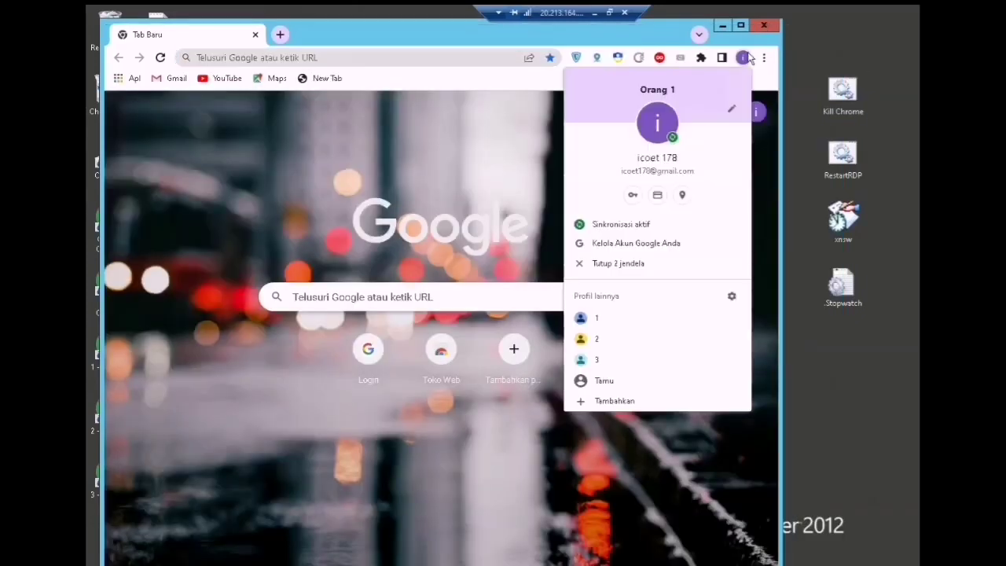
click(647, 403)
click(509, 429)
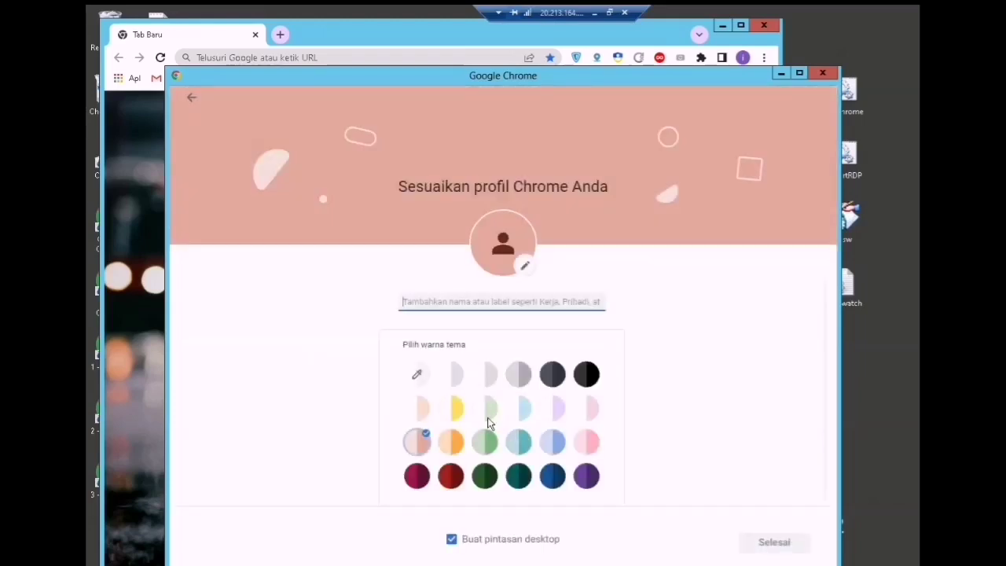
text(4)
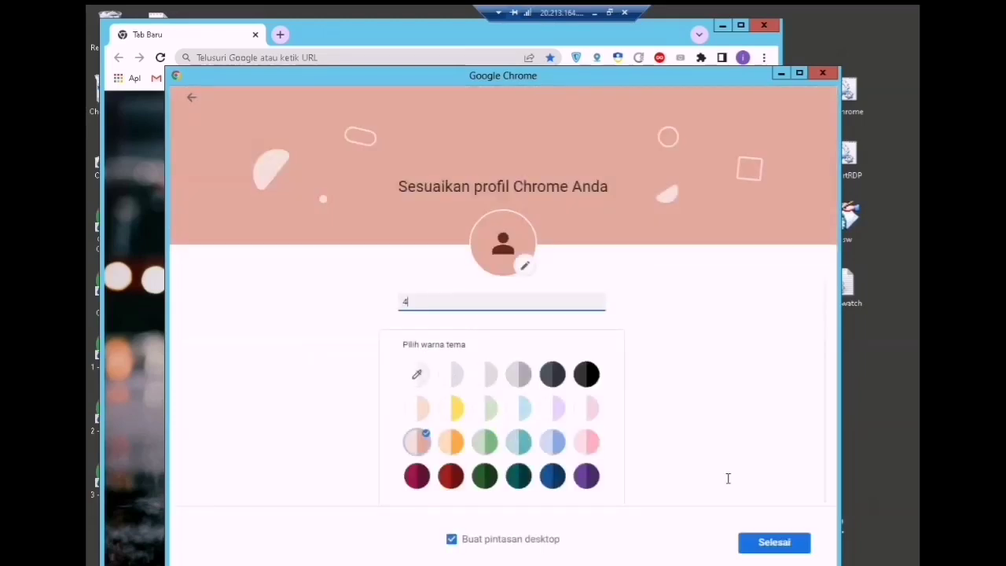
click(786, 546)
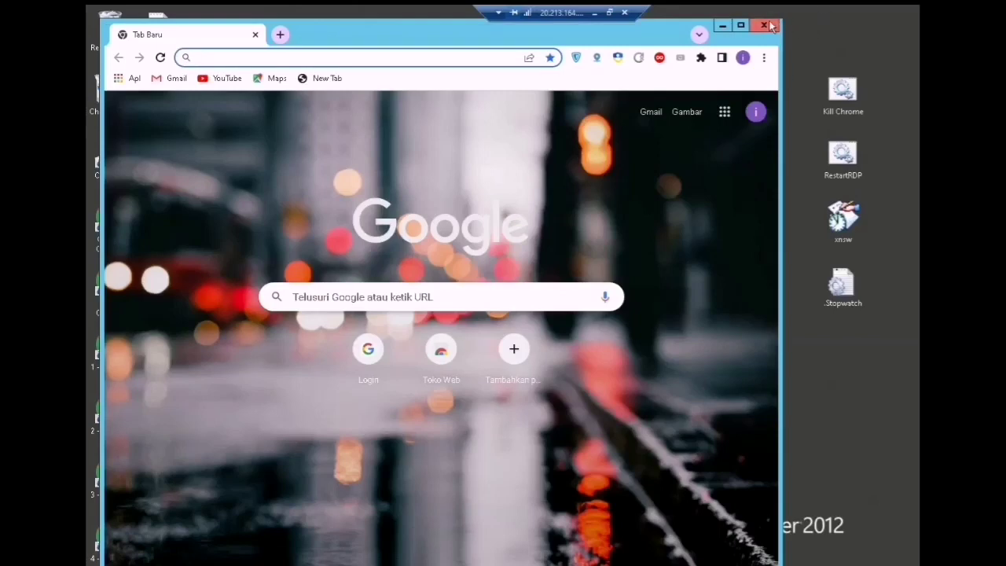
click(766, 25)
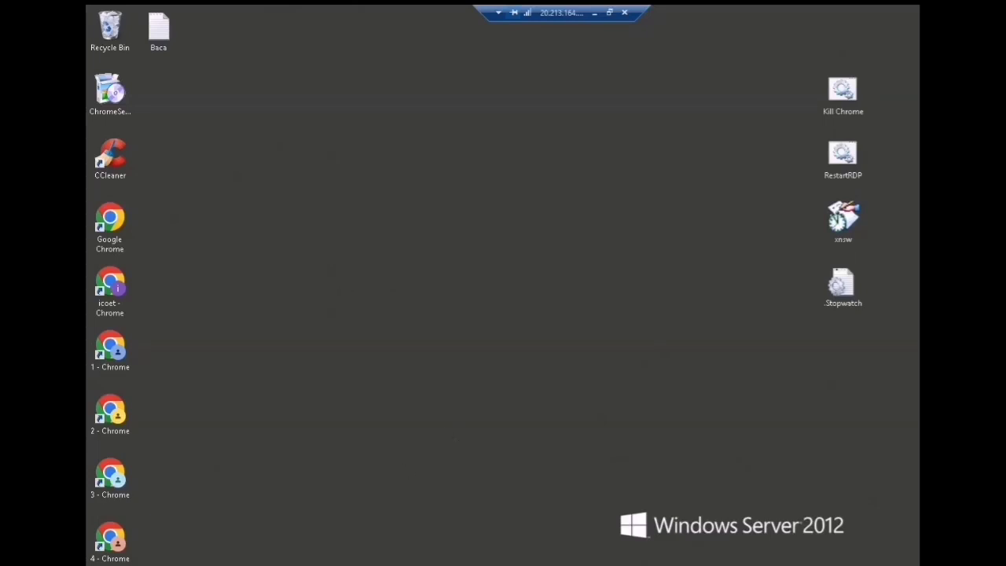
Step: Open File Explorer maximized and go to the current user's folder under Users on Windows (C:)
key(super+e)
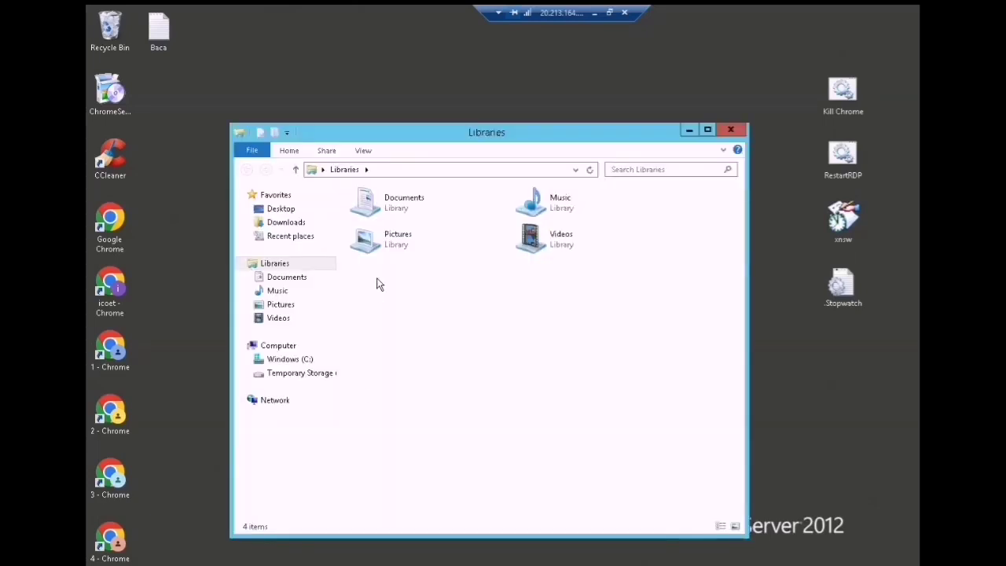
click(708, 131)
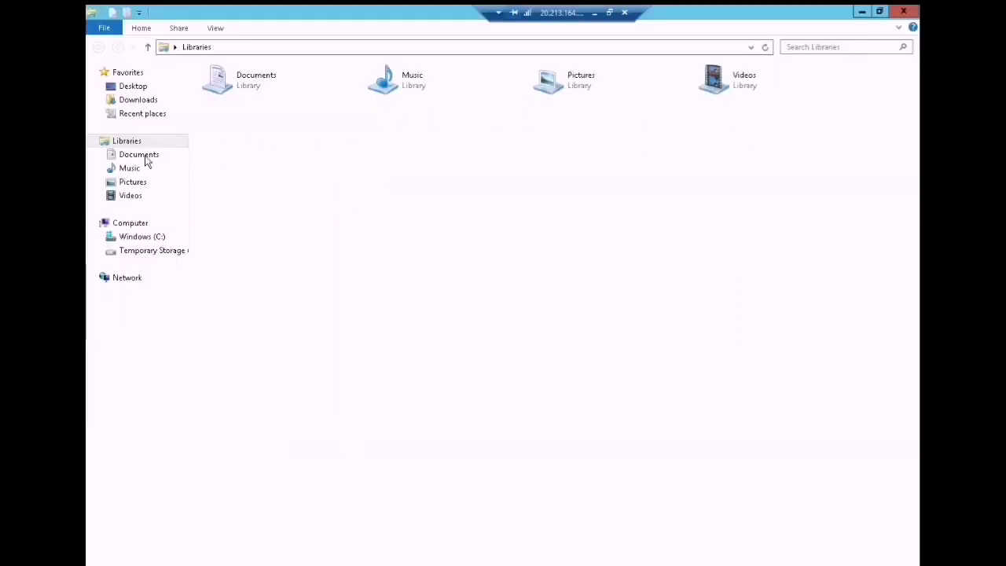
click(138, 238)
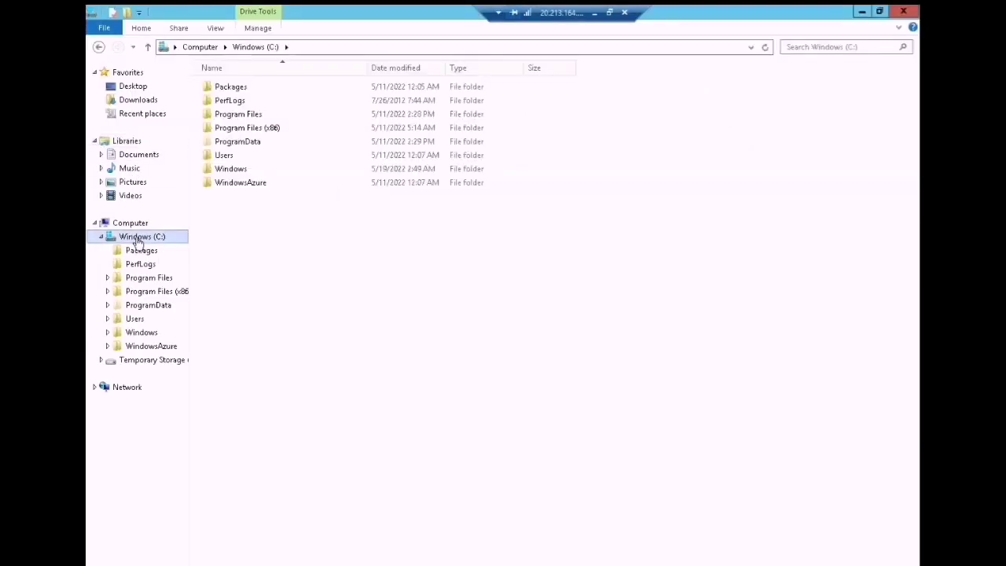
double_click(228, 155)
double_click(232, 104)
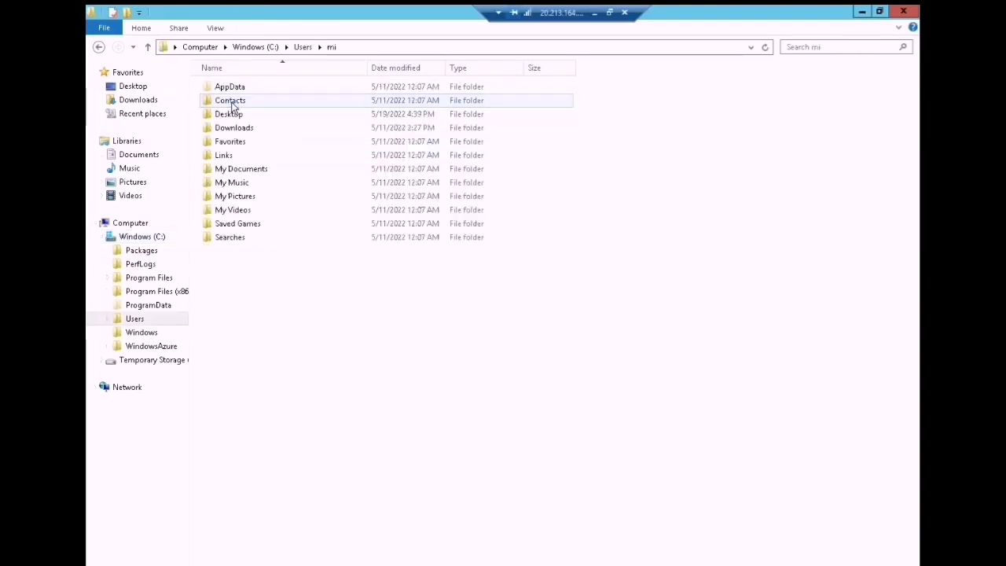
Step: Turn the display of hidden items off and back on in the user's folder
click(215, 29)
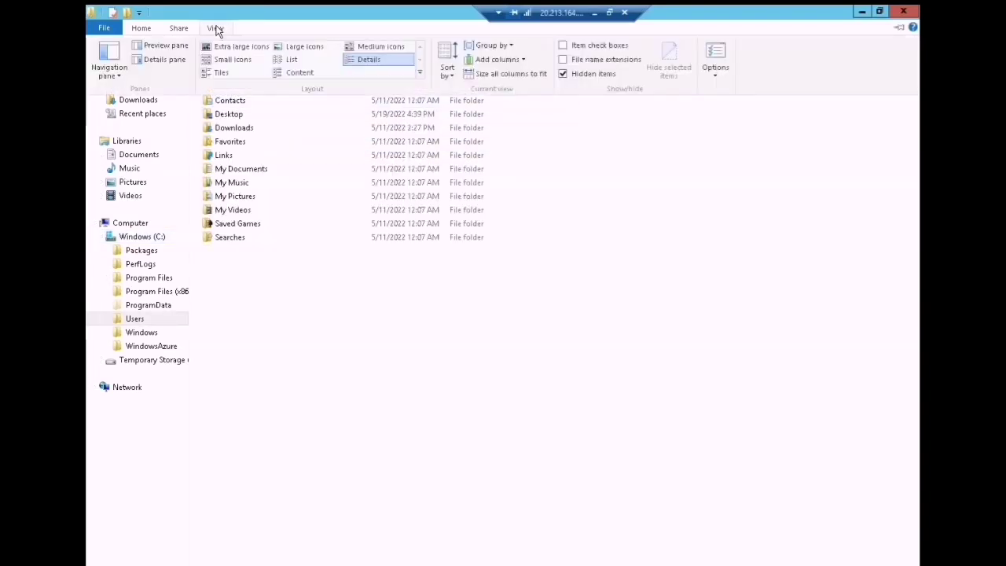
click(562, 74)
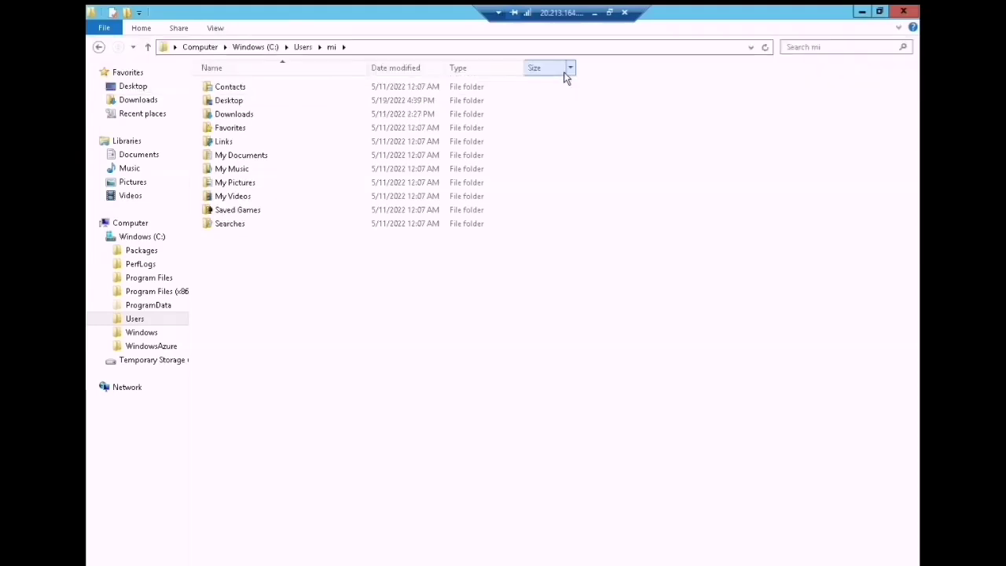
click(214, 30)
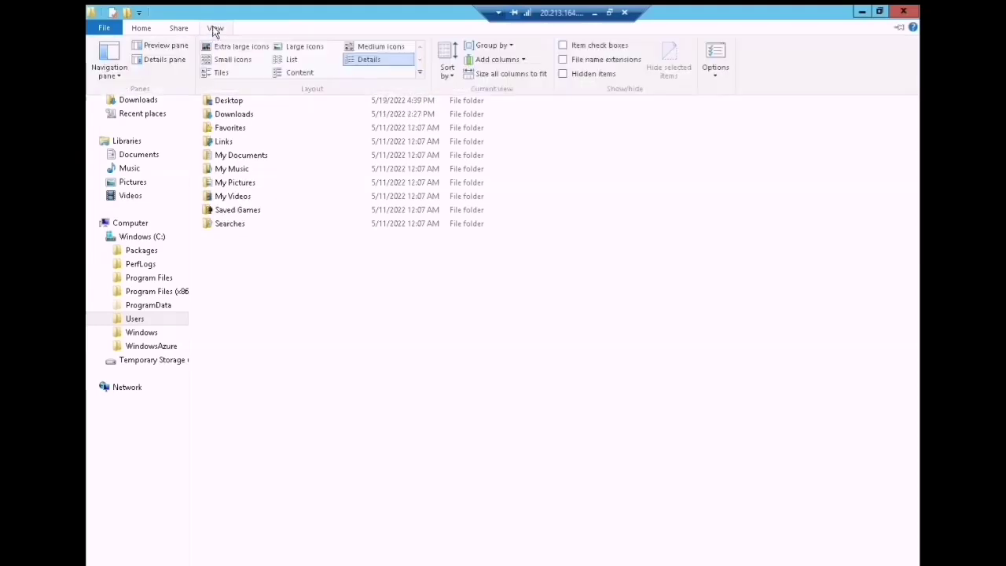
click(563, 74)
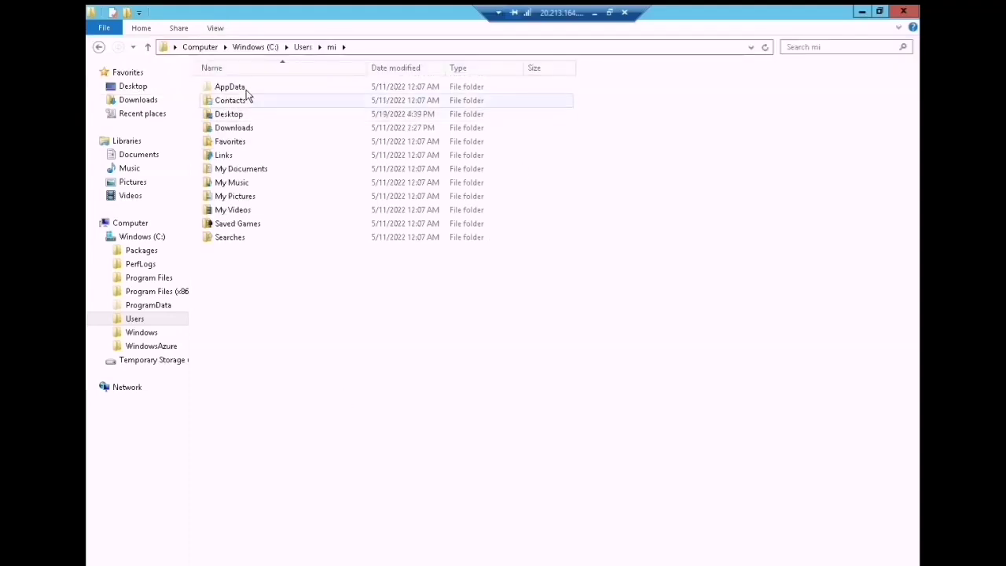
Step: Go to Chrome's User Data folder through AppData, Local, Google and Chrome
double_click(235, 88)
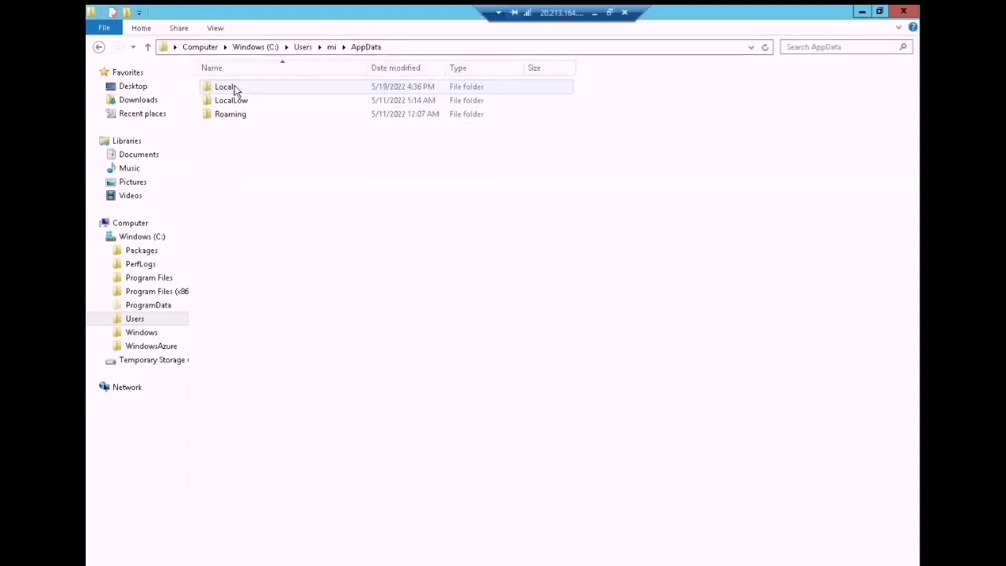
double_click(234, 87)
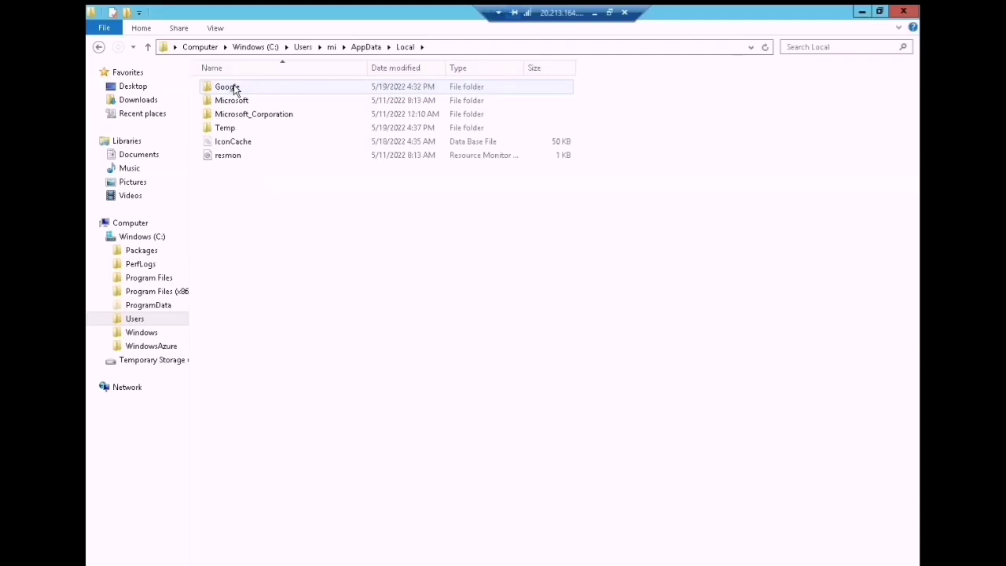
double_click(233, 87)
double_click(235, 88)
double_click(237, 88)
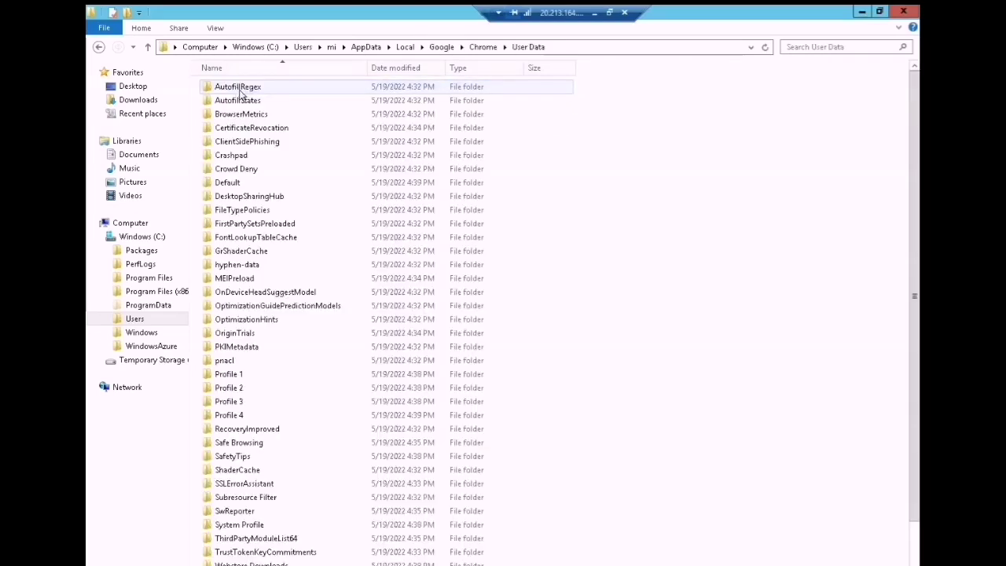
Step: Copy the entire contents of the Profile 1 folder and return to the User Data folder
scroll(268, 260, down, 3)
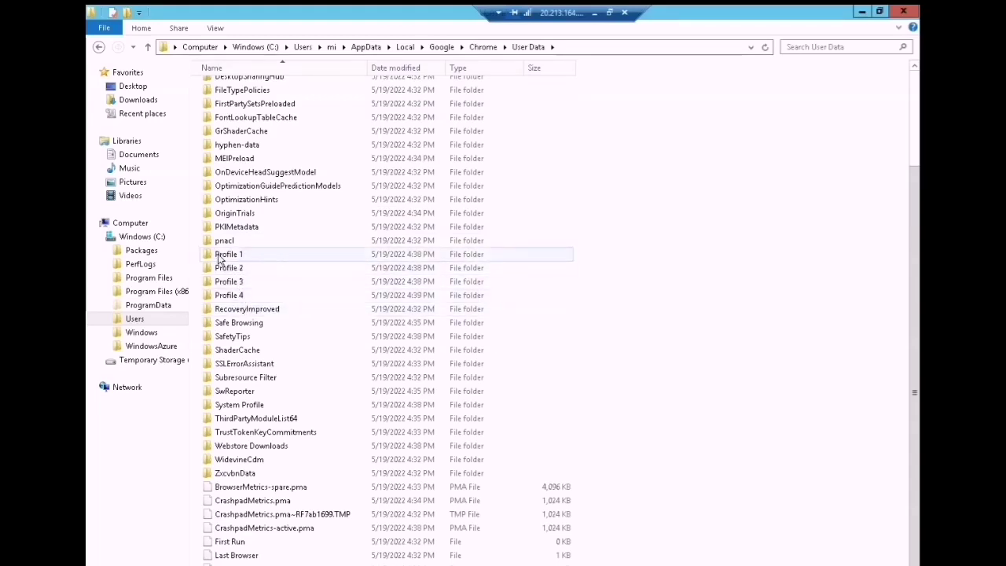
double_click(220, 257)
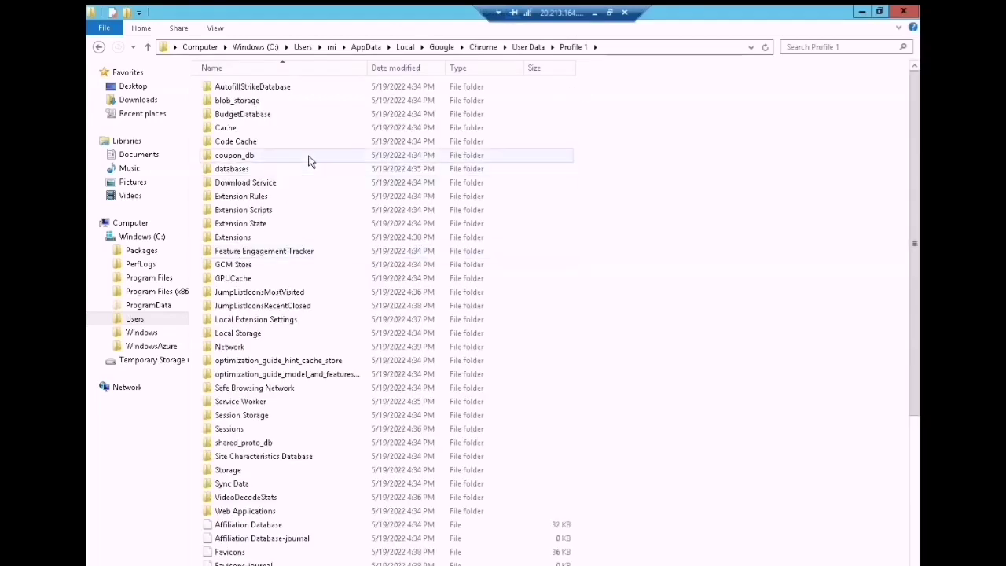
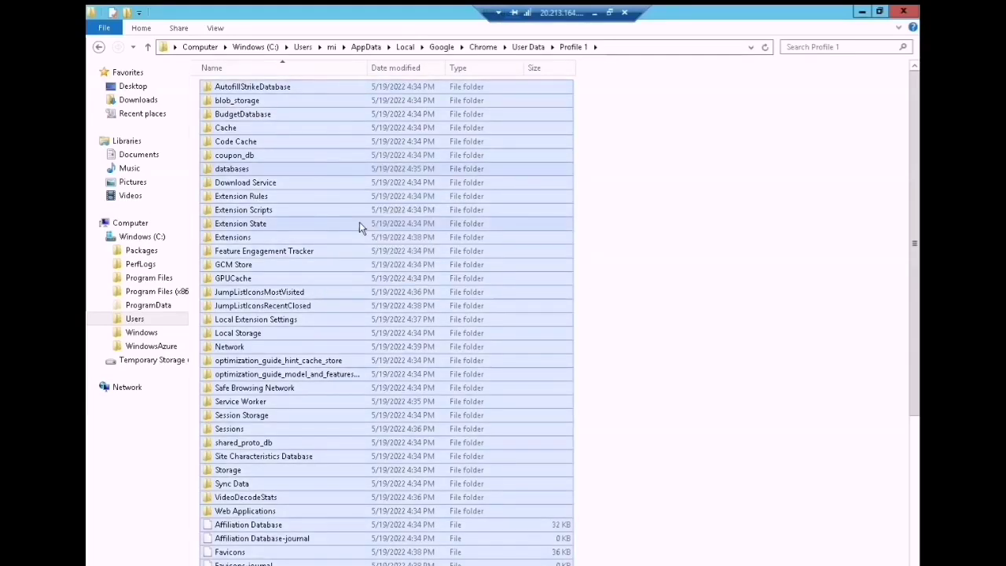
click(147, 47)
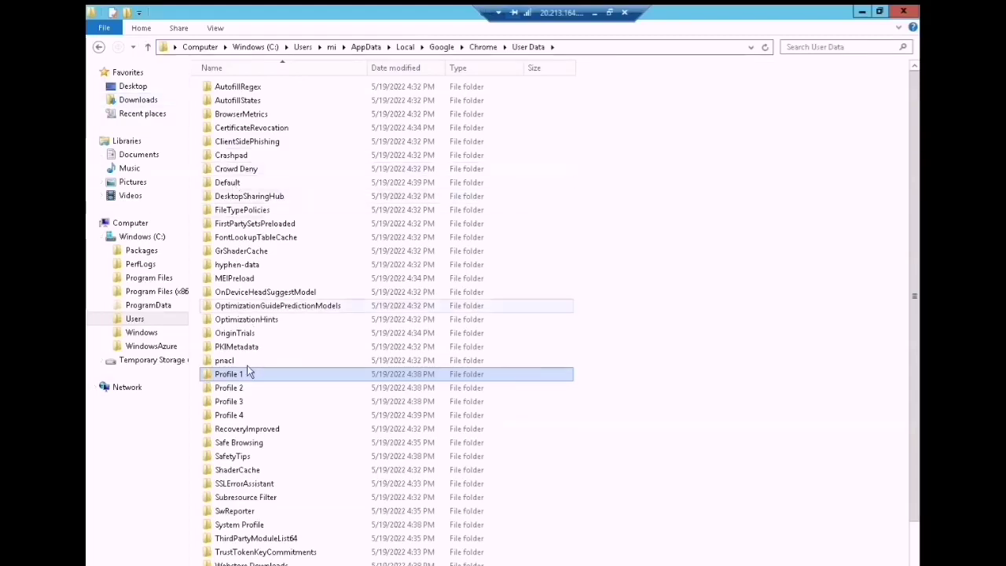
Step: Paste the copied Profile 1 contents into the Profile 2, Profile 3 and Profile 4 folders
right_click(234, 391)
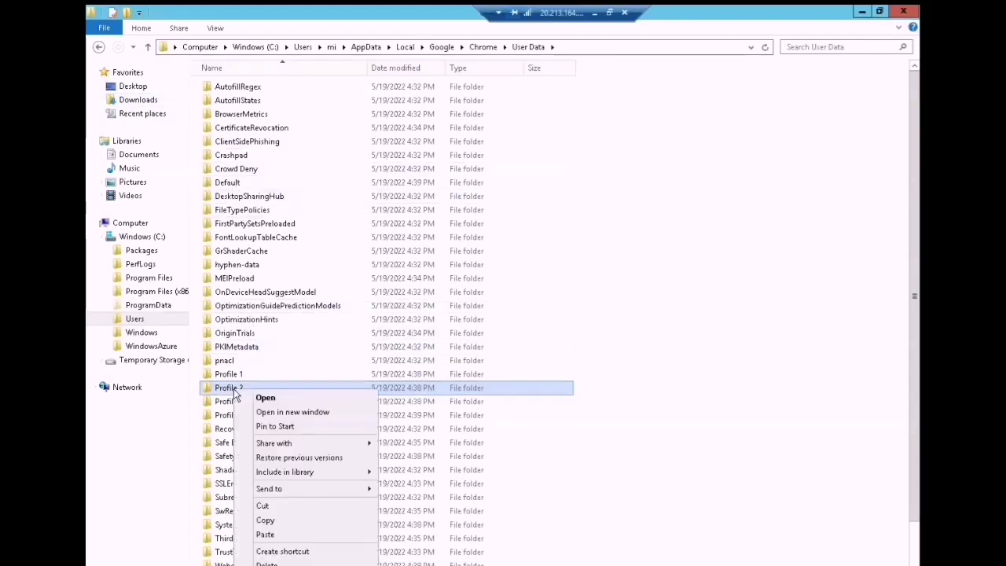
click(280, 542)
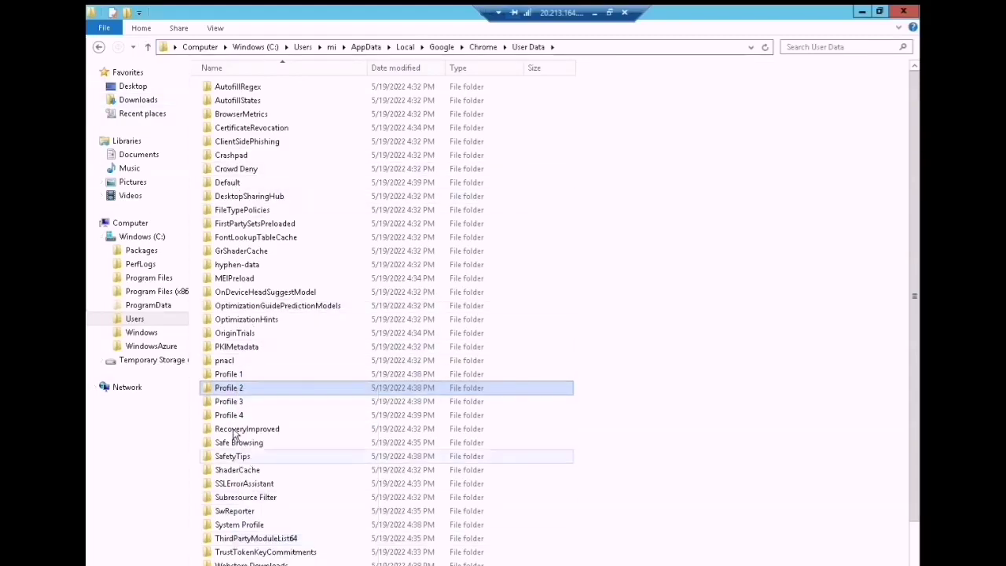
right_click(236, 403)
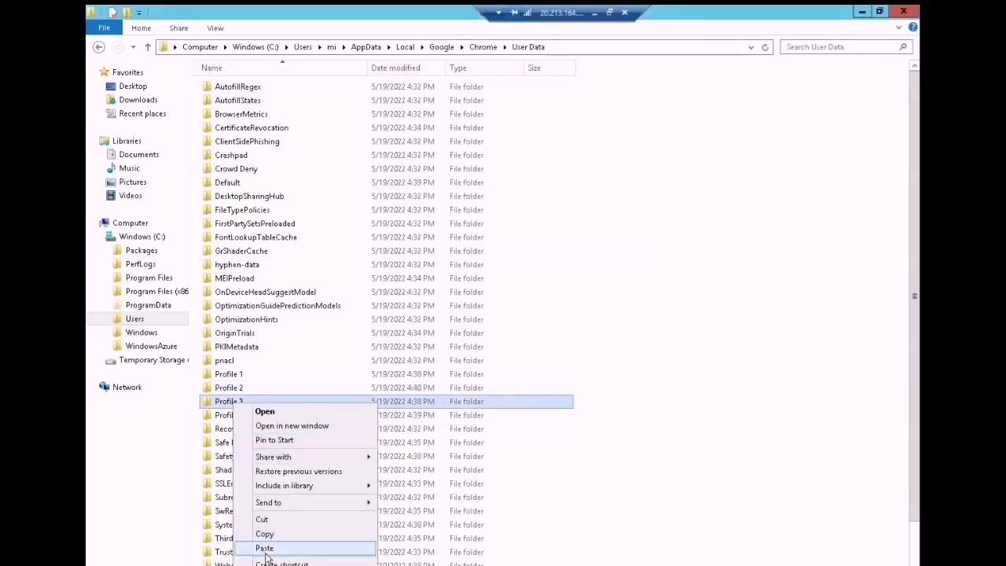
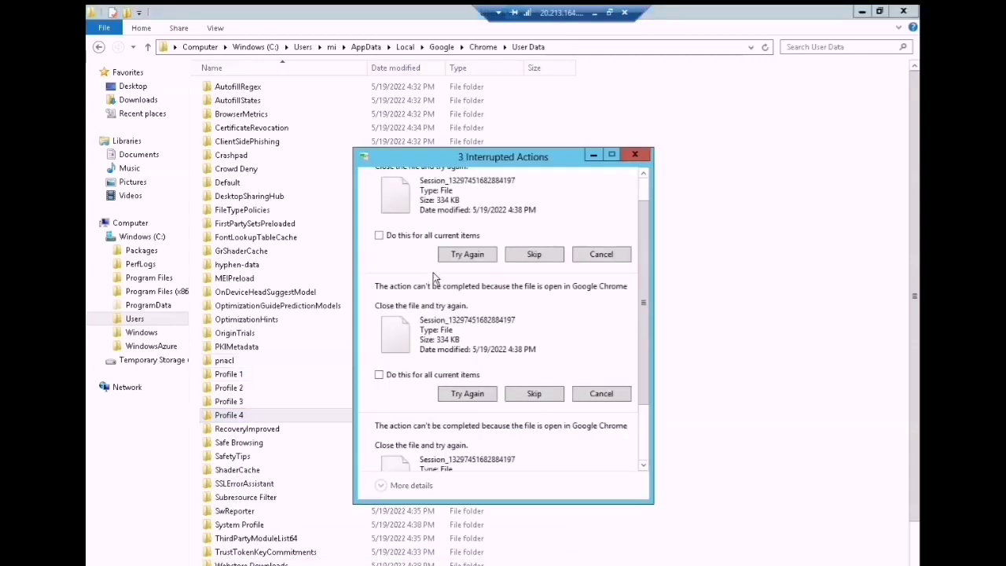
Step: Enable "Do this for all current items" for each of the three interrupted copies blocked by the open session file
click(379, 236)
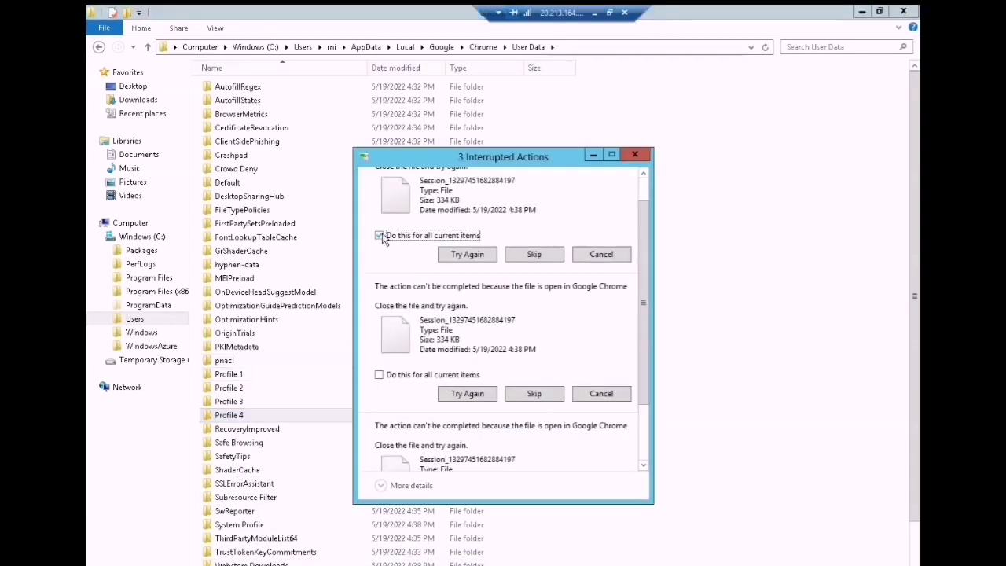
click(379, 375)
scroll(385, 413, down, 3)
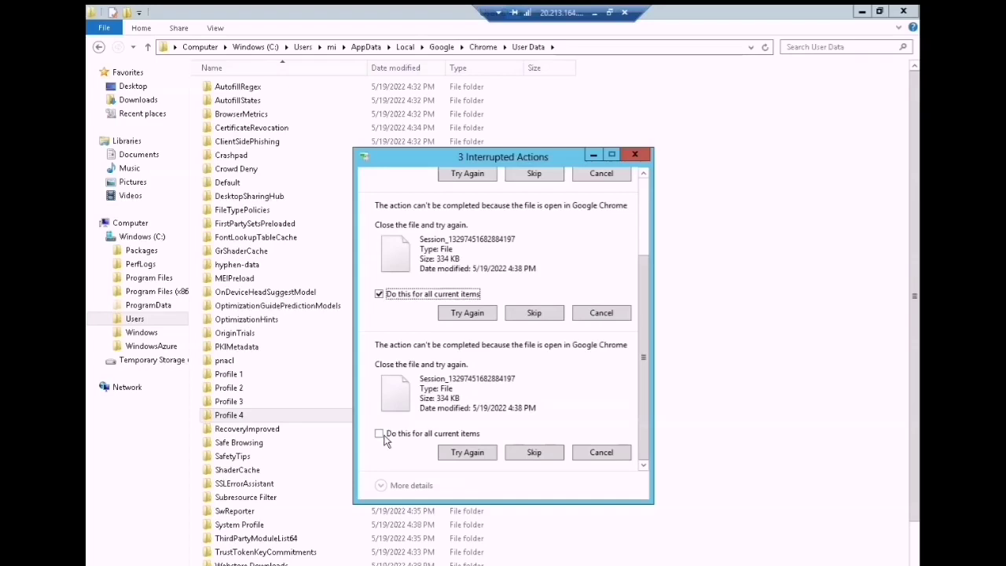
click(378, 436)
scroll(435, 269, down, 2)
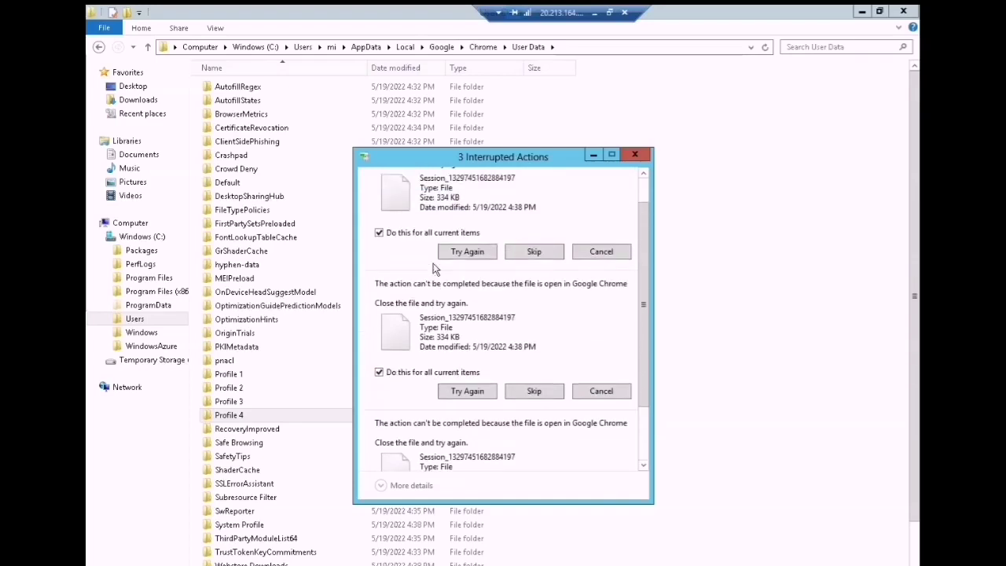
Step: Skip the in-use session file and replace the same-named files for each profile copy, closing File Explorer once copying is done
click(538, 255)
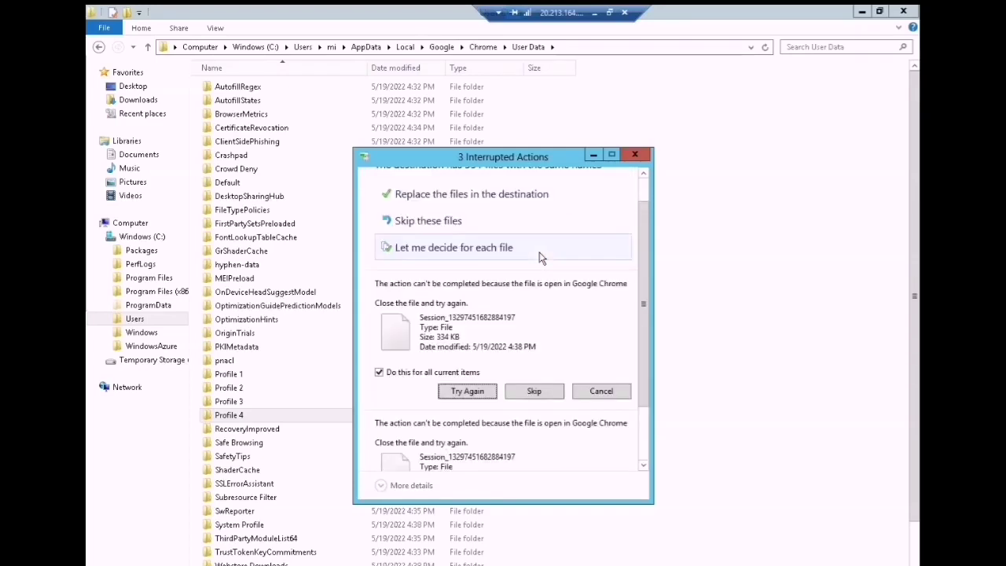
click(447, 195)
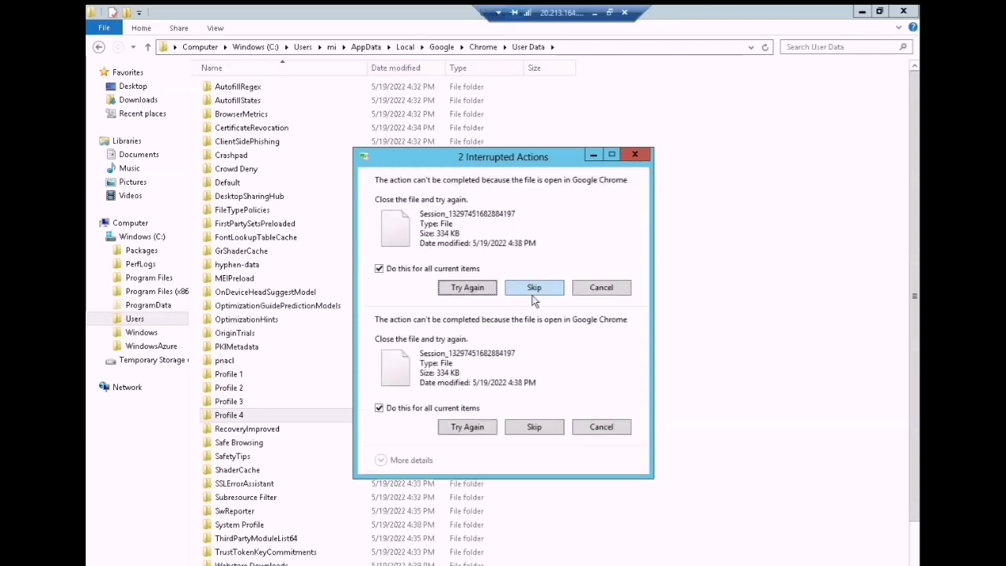
click(533, 289)
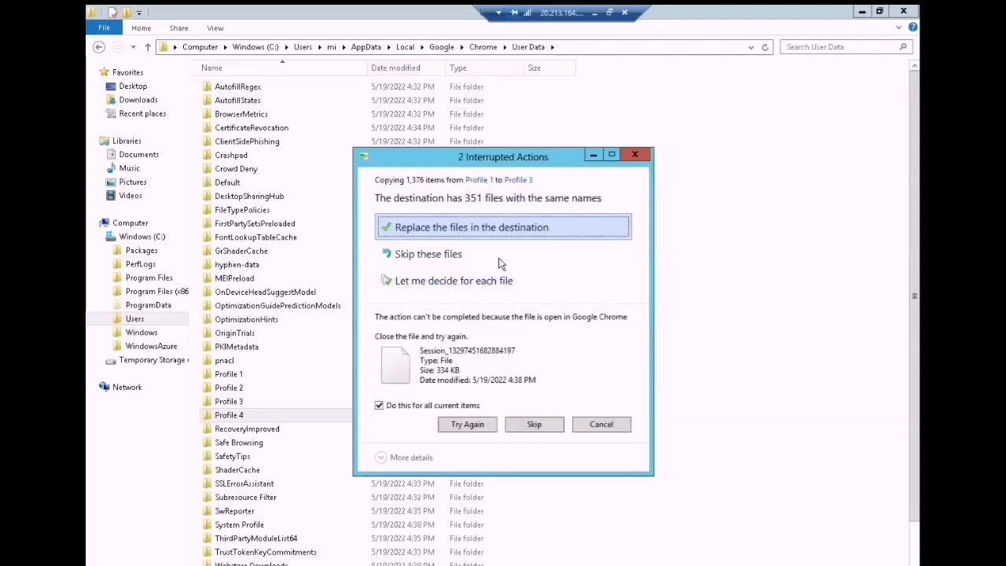
click(508, 228)
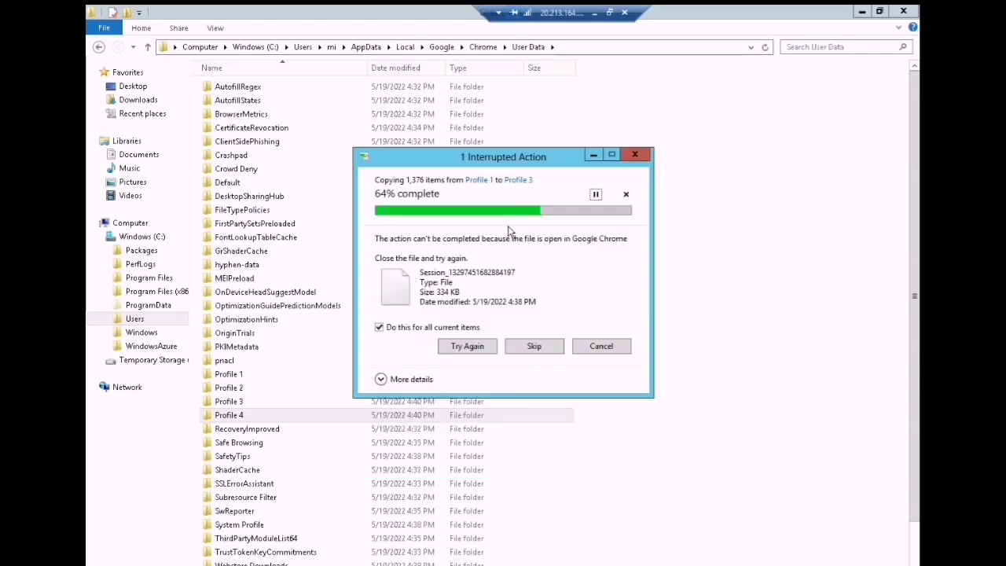
click(534, 289)
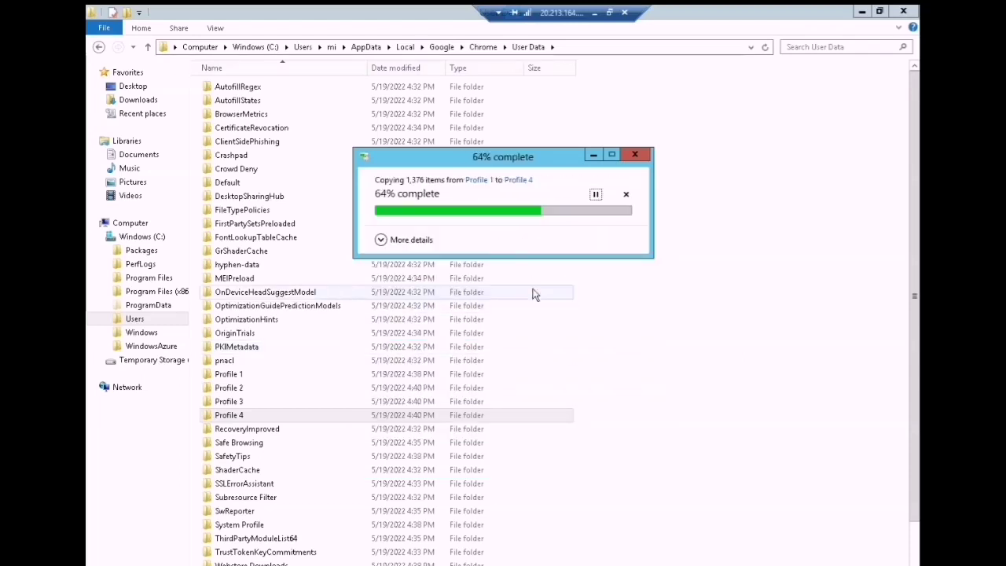
click(464, 227)
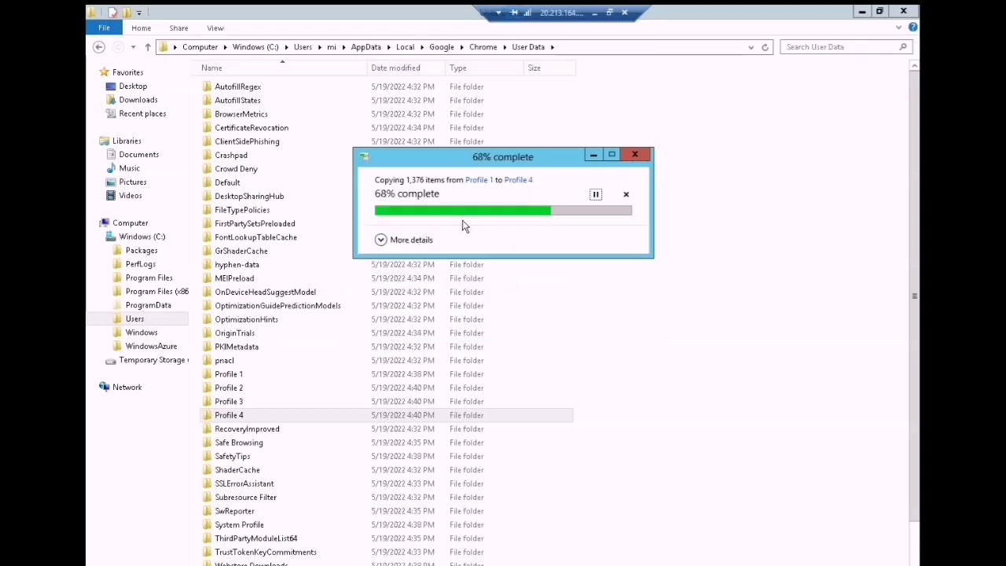
click(683, 316)
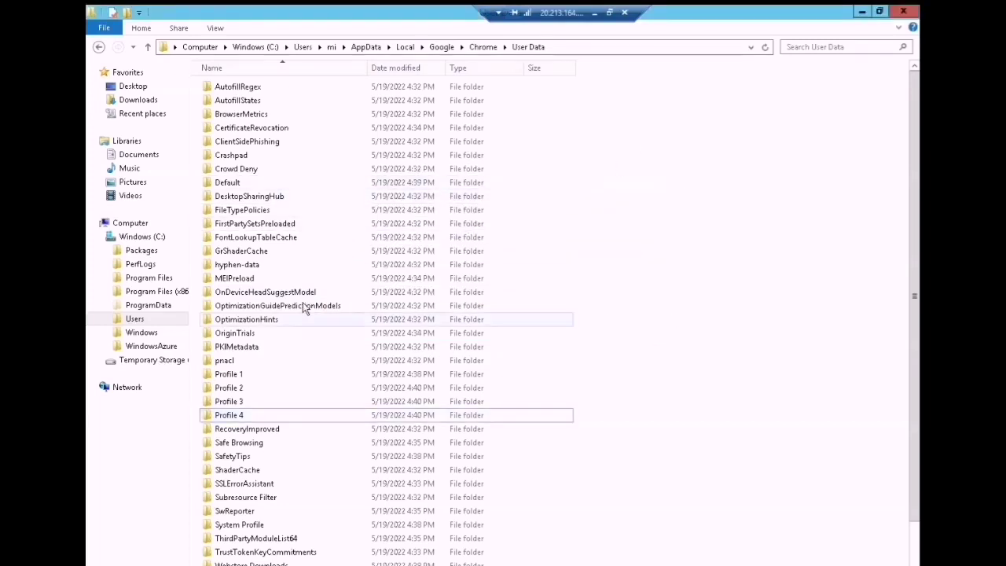
click(903, 11)
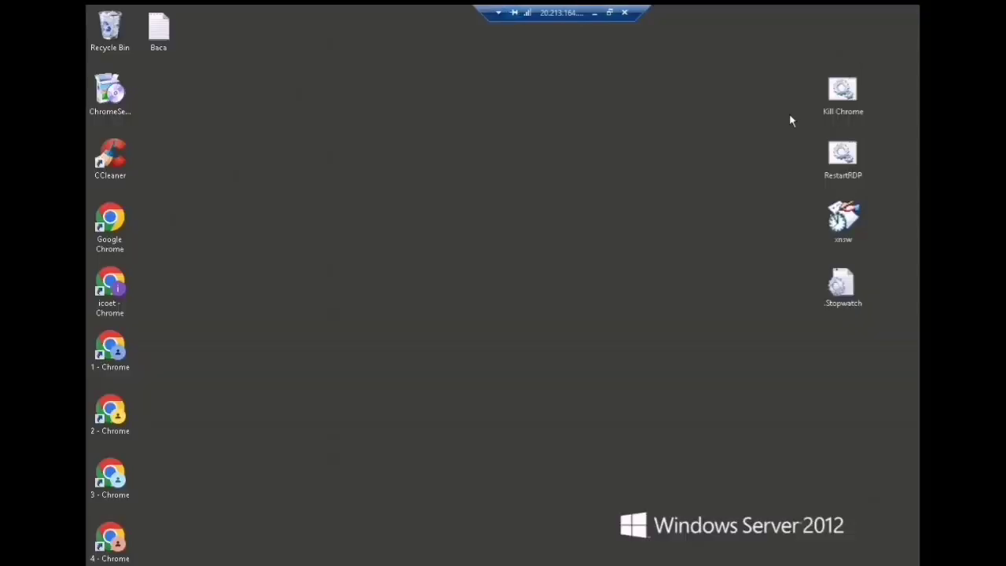
Step: Refresh the desktop, then open Chrome profile 1 and check its list of extensions
right_click(431, 211)
click(475, 249)
click(106, 349)
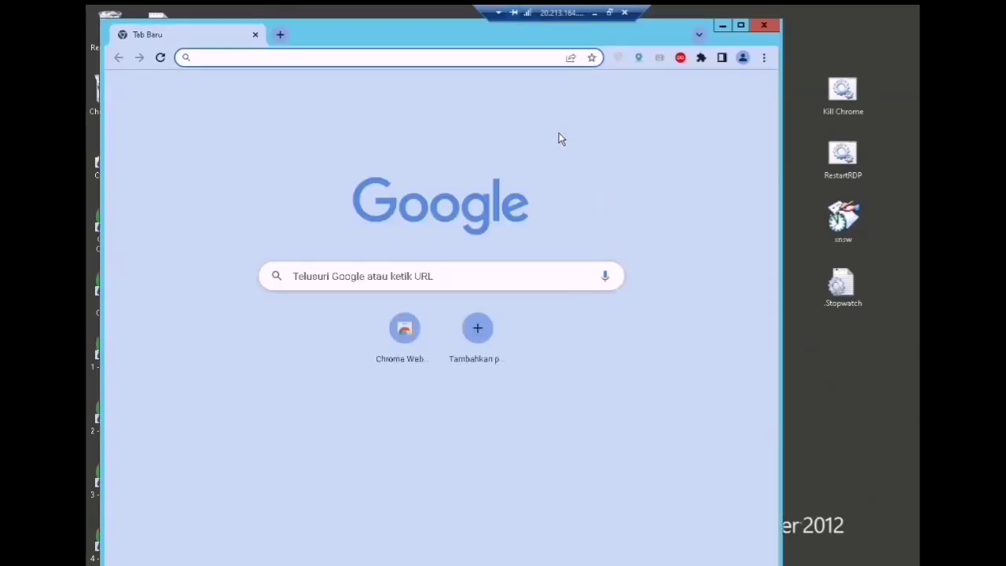
click(702, 59)
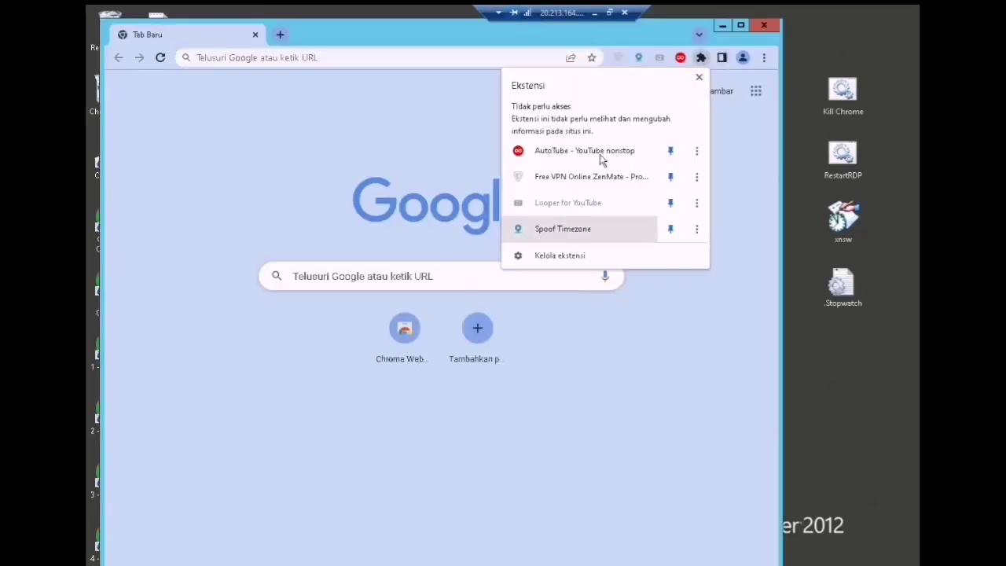
click(736, 129)
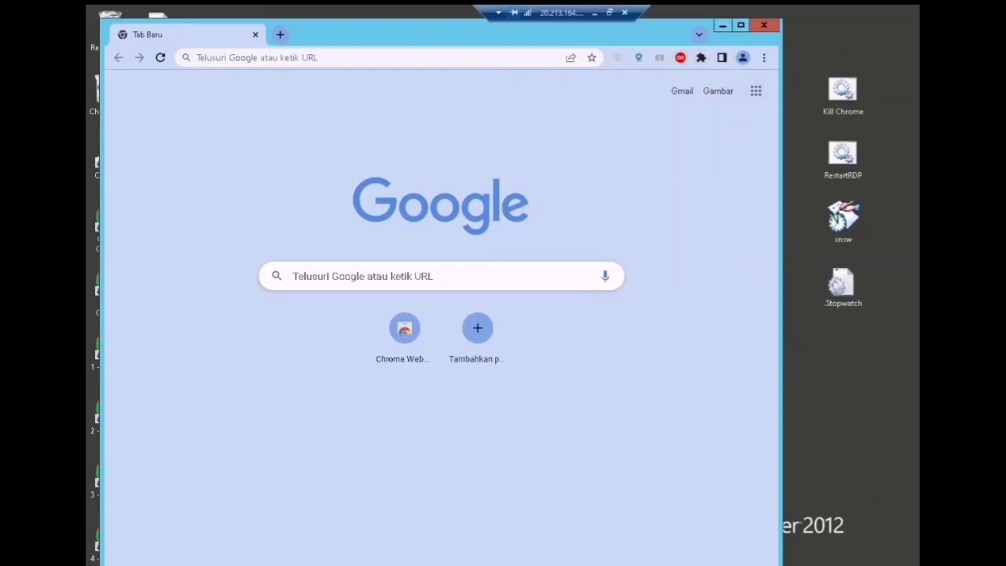
Step: Shrink the profile 1 window clear of the desktop shortcuts and check the extensions in Chrome profile 2 without restoring its pages
drag(778, 563, 419, 389)
drag(343, 33, 445, 35)
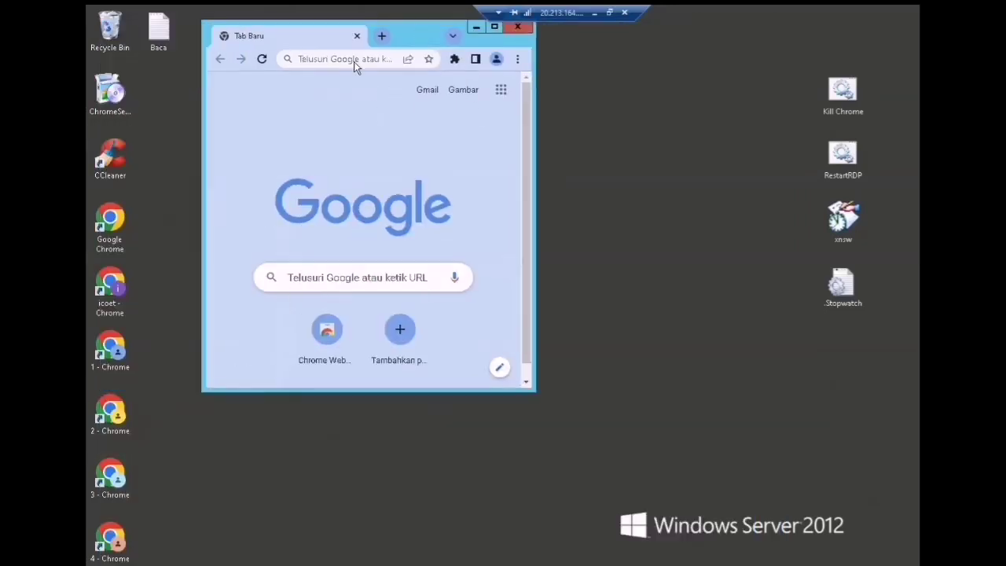
double_click(110, 410)
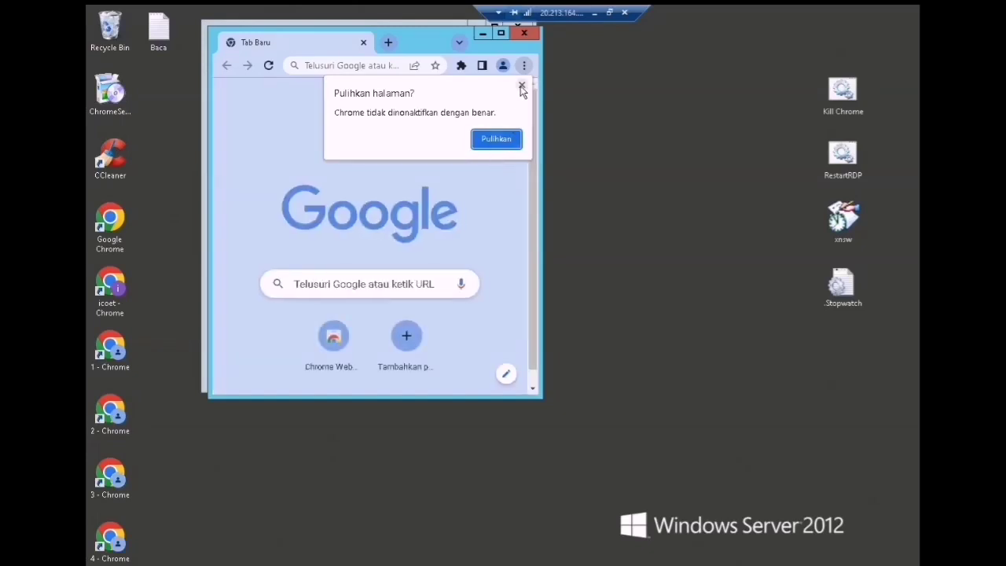
click(521, 85)
click(462, 66)
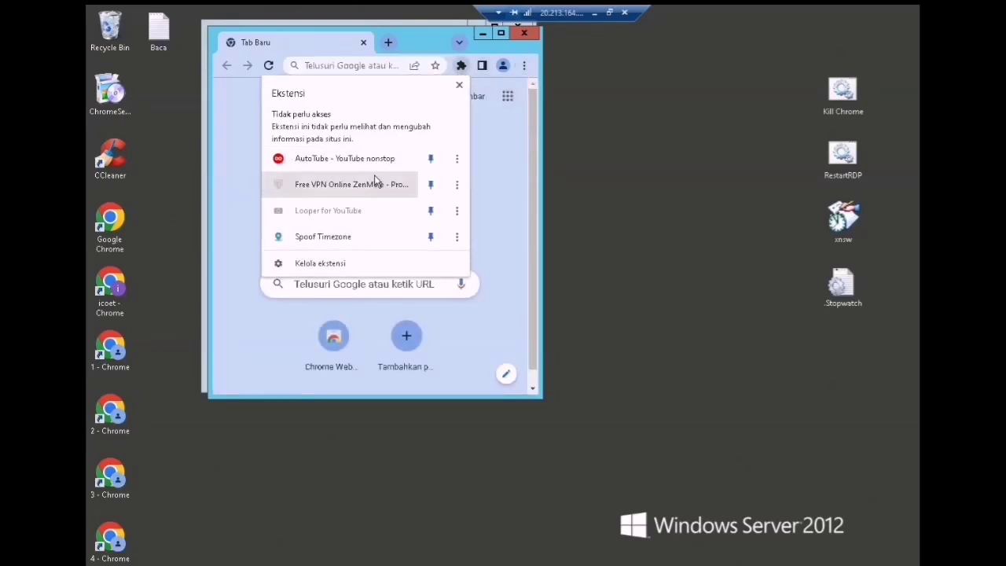
click(488, 80)
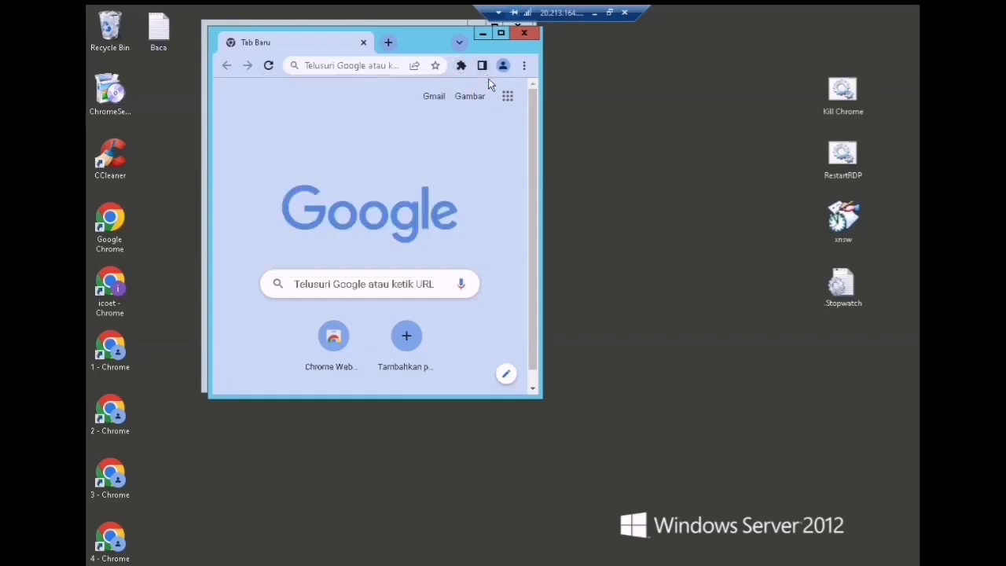
Step: Open Chrome profile 3, decline the page restore, and check its list of extensions
double_click(111, 477)
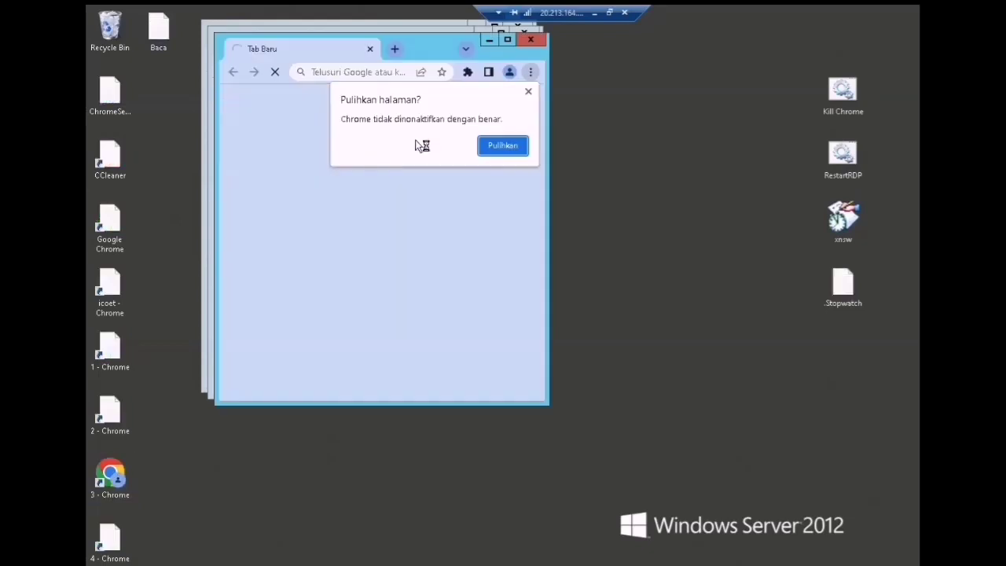
click(529, 92)
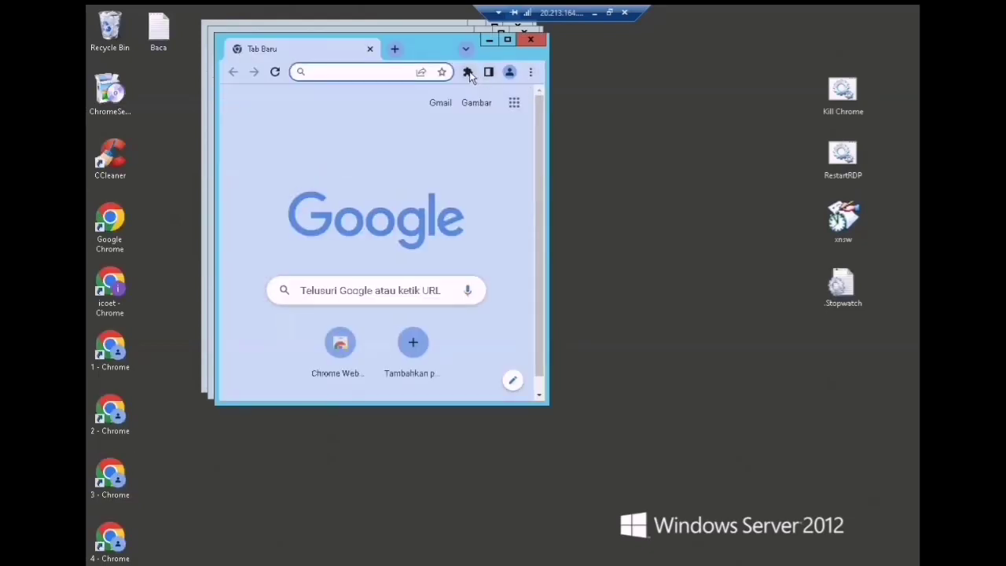
click(468, 72)
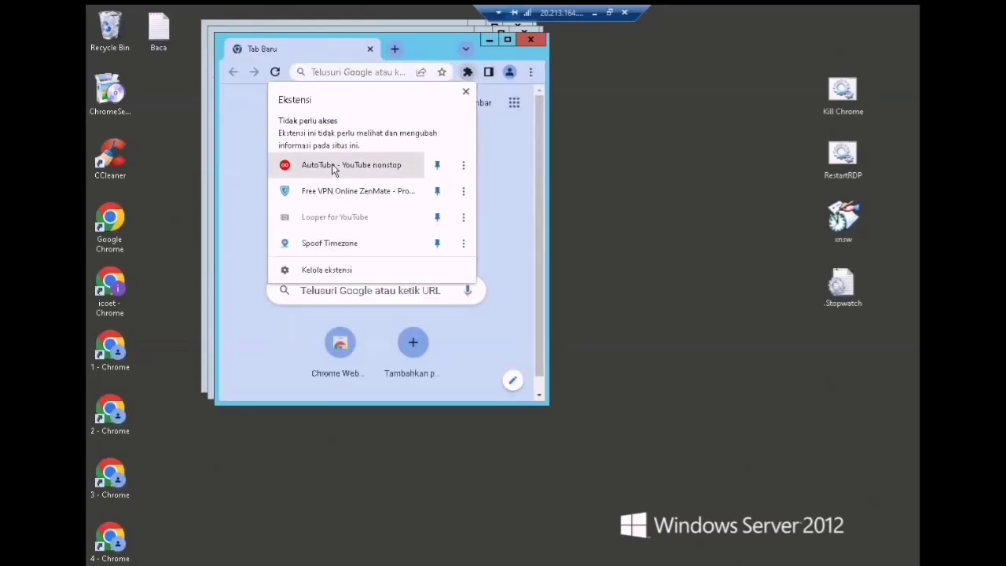
click(493, 87)
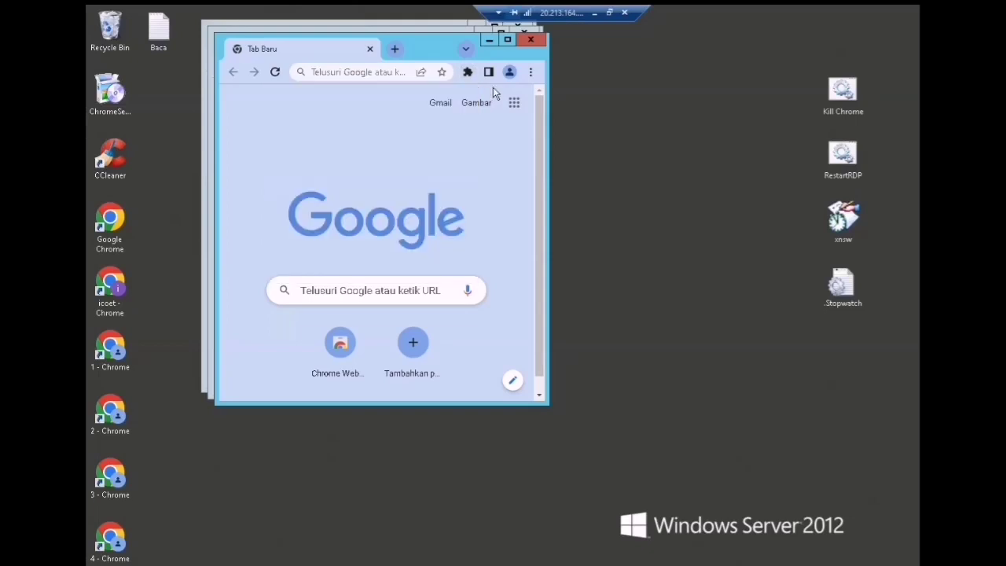
Step: Open Chrome profile 4, decline the page restore, and display its list of extensions
double_click(115, 532)
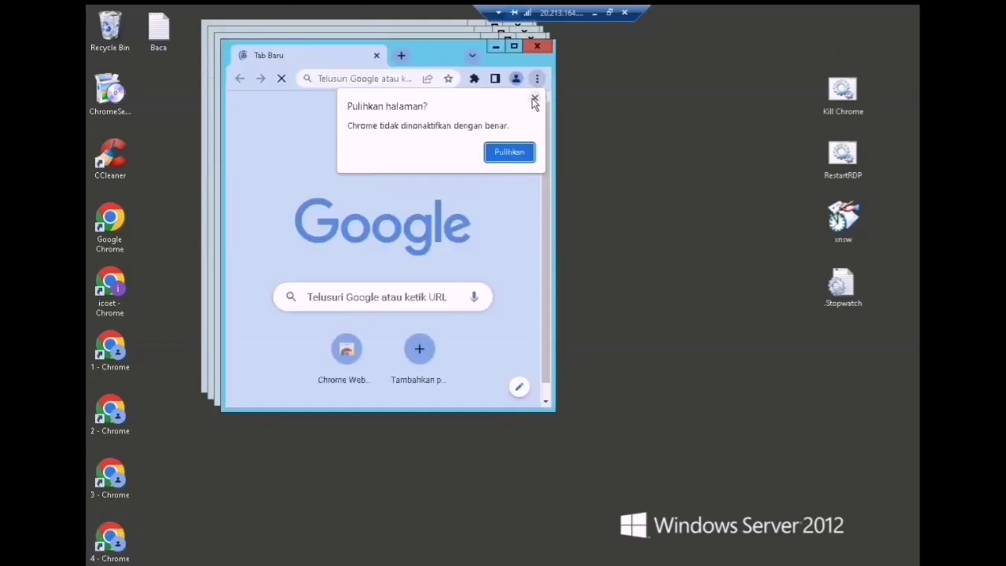
click(534, 101)
click(474, 78)
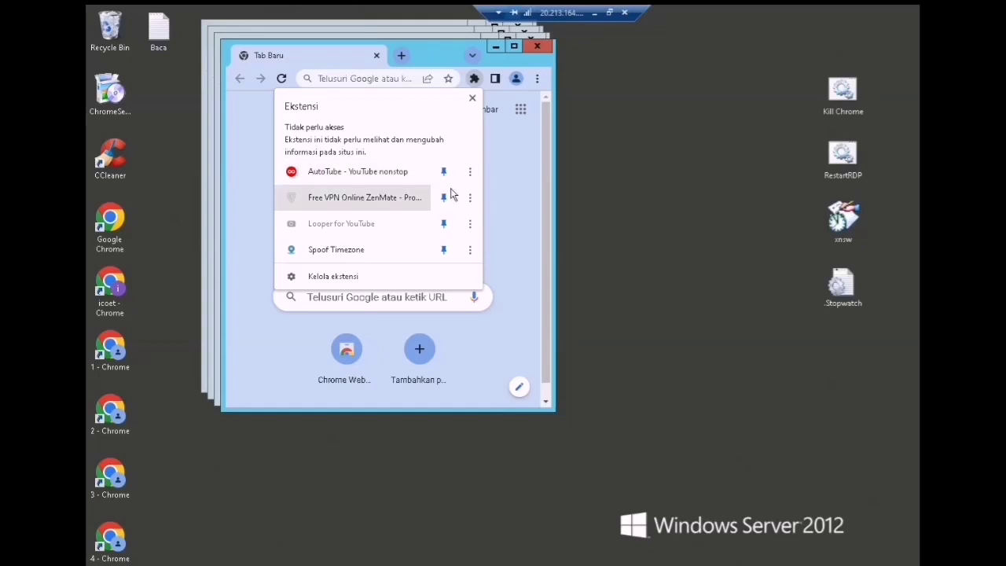
Step: Open the ZenMate VPN extension in profile 4 and browse its country locations without choosing one
click(366, 199)
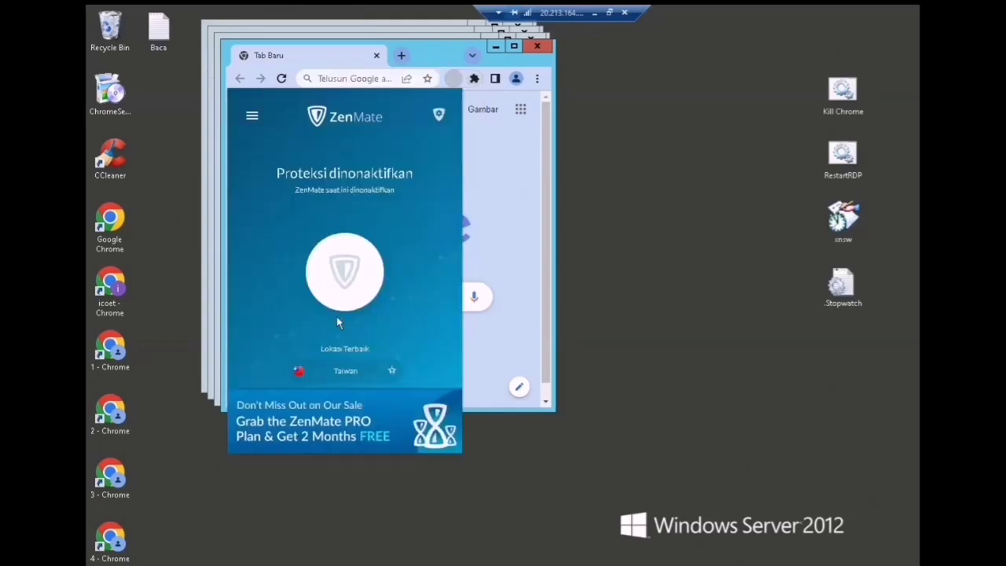
click(343, 375)
scroll(327, 282, down, 10)
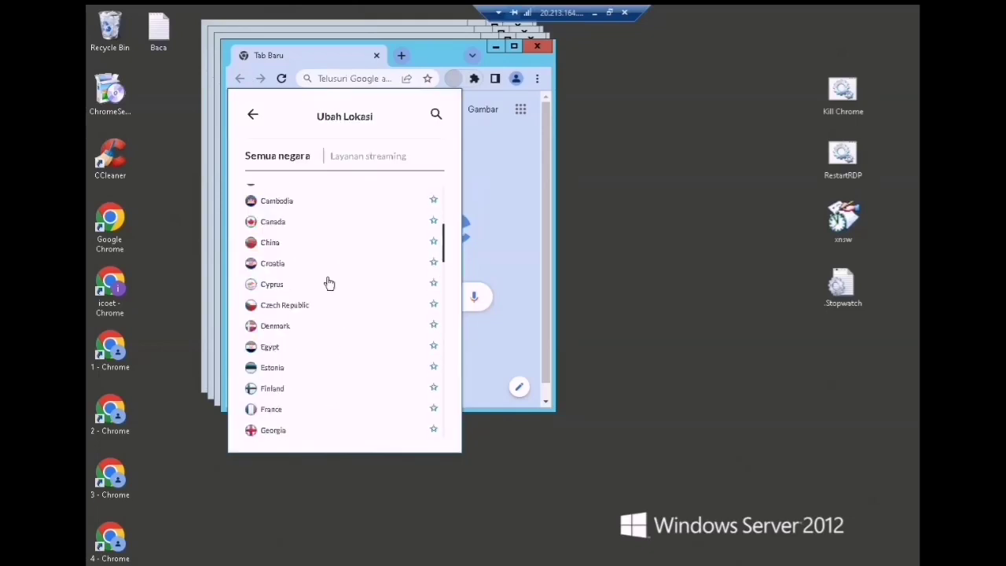
scroll(329, 283, up, 5)
click(252, 114)
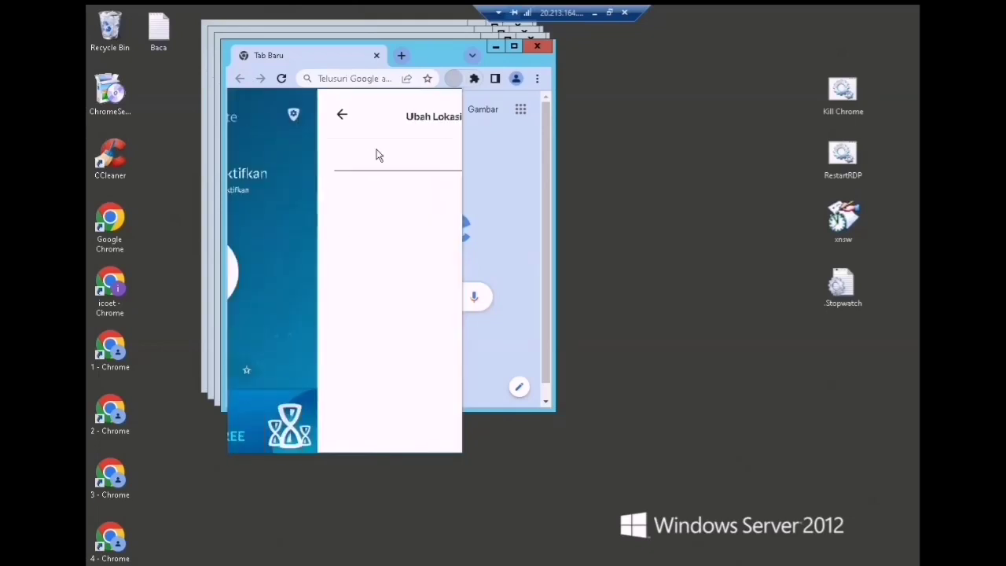
click(511, 189)
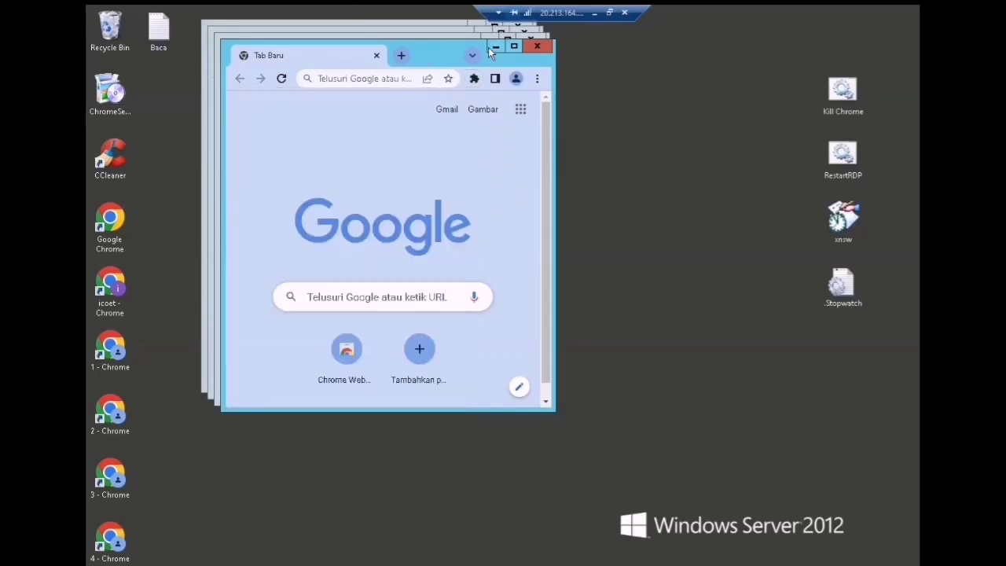
Step: Minimize the profile 4 window and browse the ZenMate country locations in profile 3 without choosing one
click(493, 47)
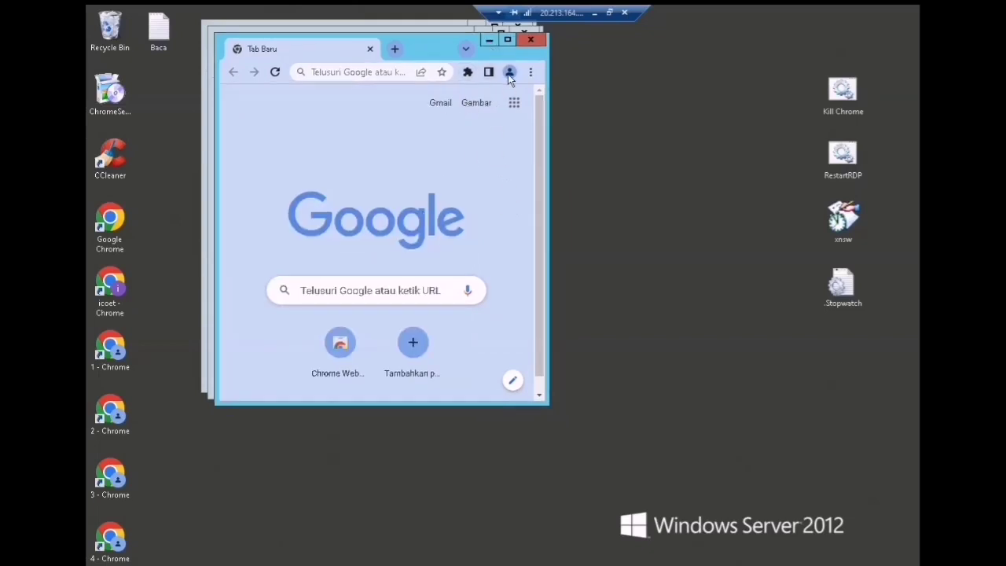
click(508, 74)
click(311, 105)
click(468, 74)
click(351, 191)
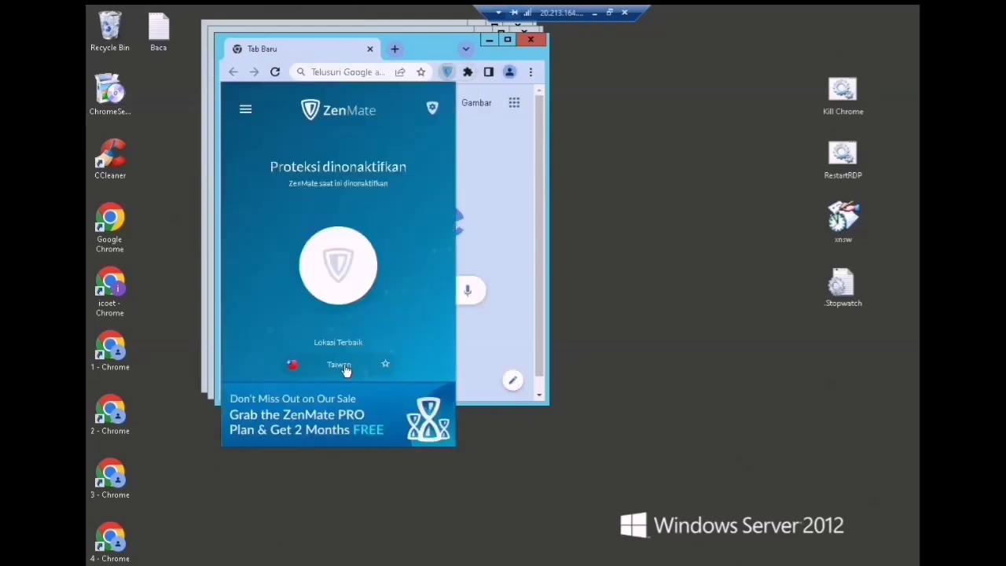
click(343, 368)
scroll(317, 255, down, 10)
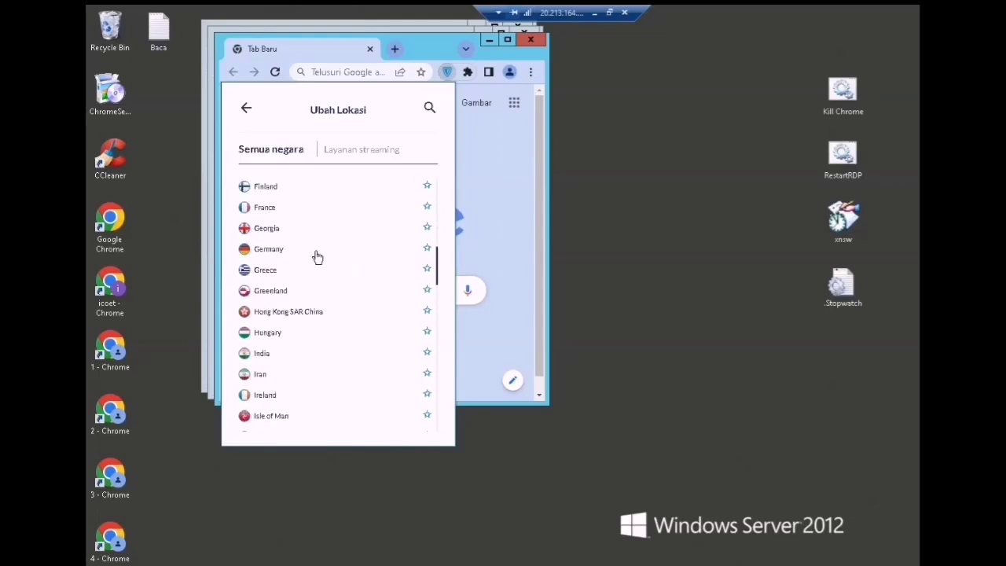
scroll(317, 319, up, 10)
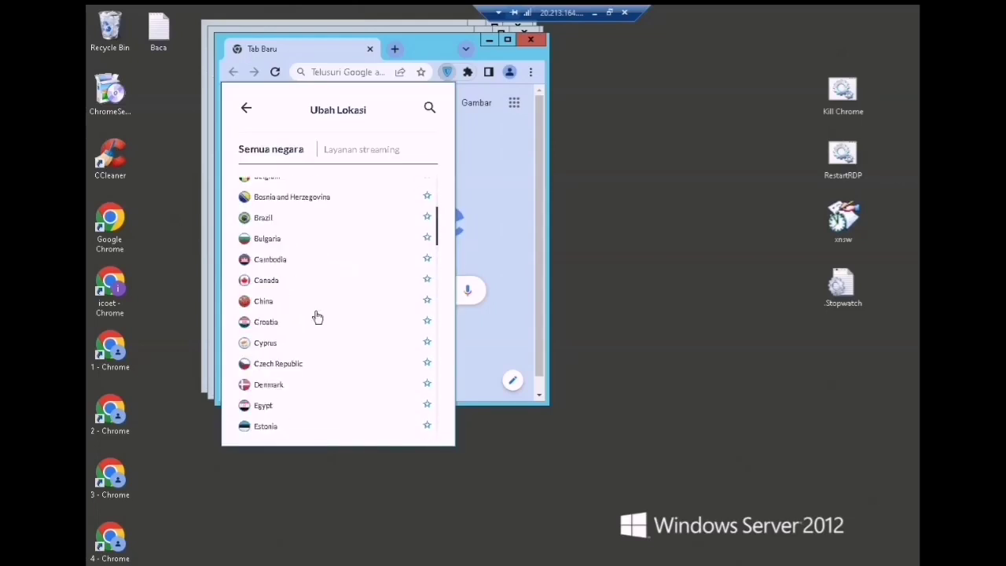
click(248, 110)
click(493, 166)
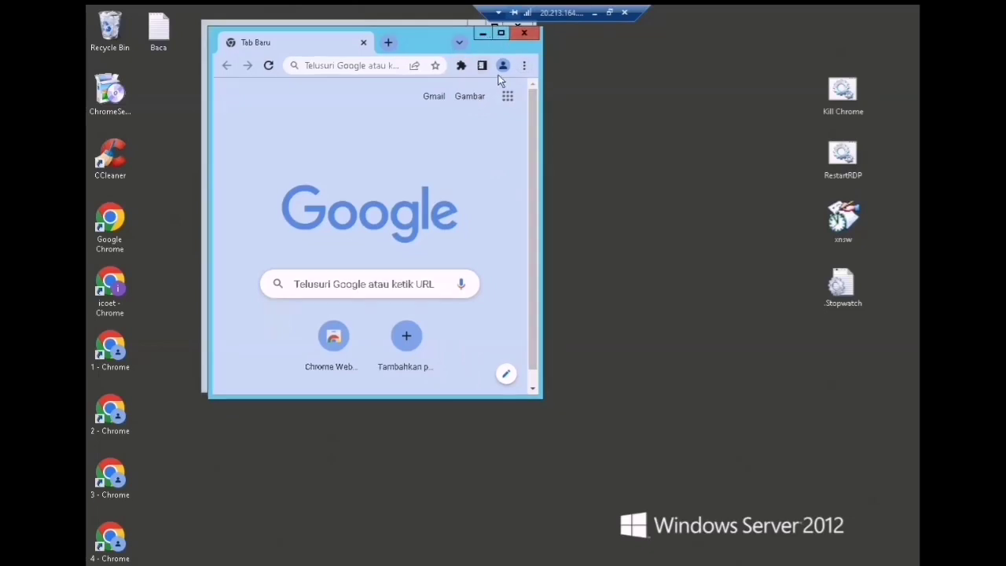
Step: Browse the ZenMate country locations in profile 2 without choosing one, and minimize the profile 2 and profile 1 windows
click(502, 68)
click(503, 68)
click(461, 65)
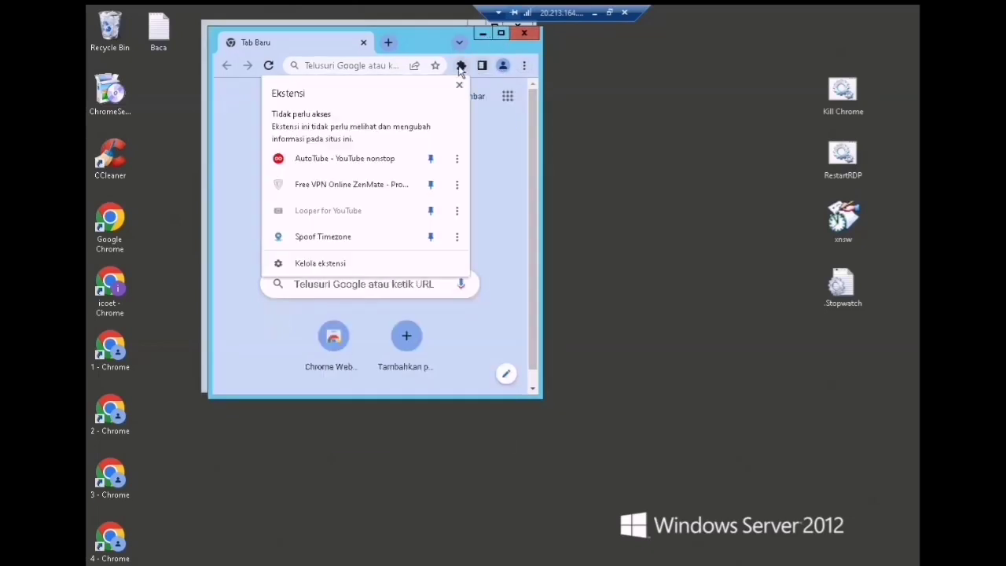
click(329, 189)
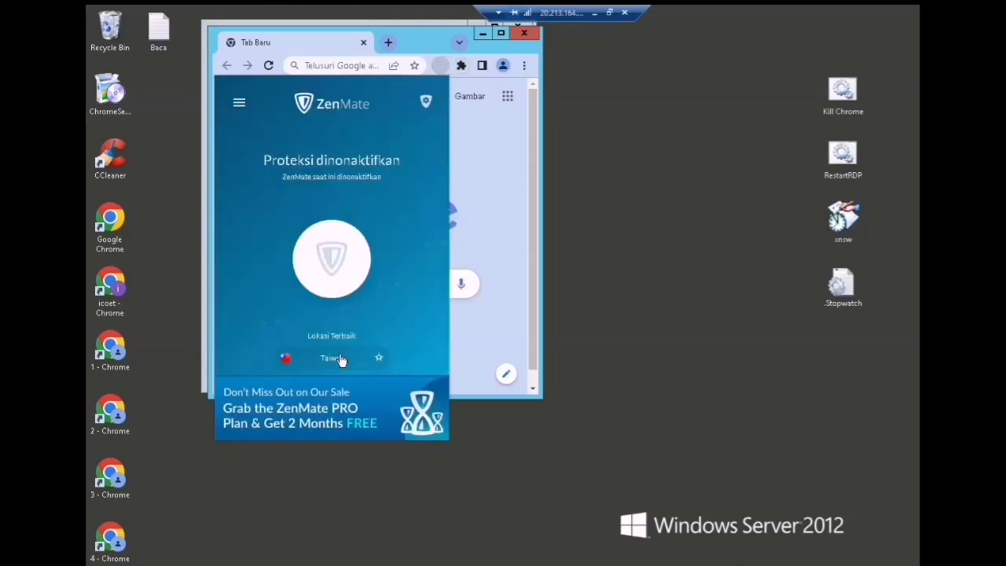
click(341, 359)
scroll(292, 328, down, 6)
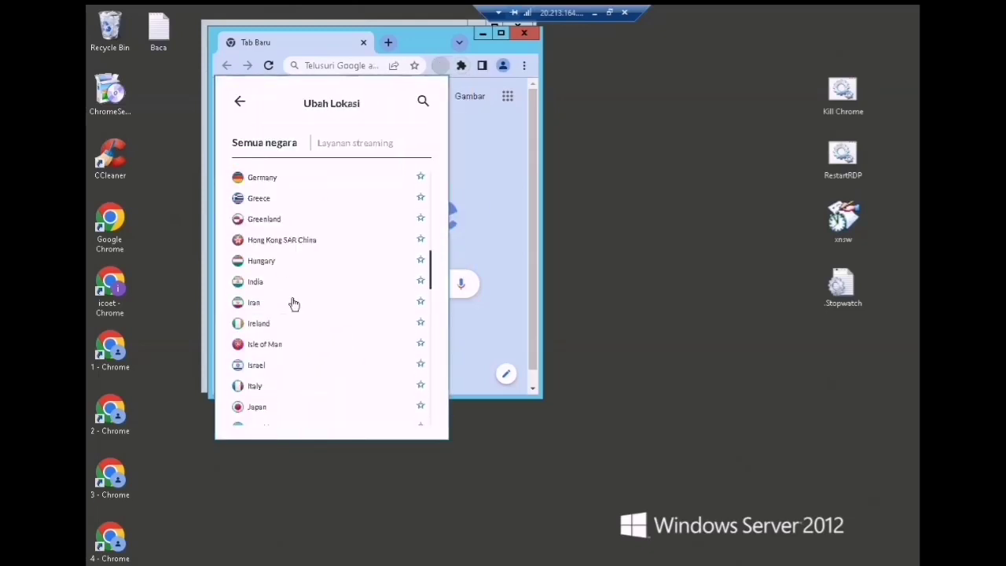
scroll(293, 303, up, 4)
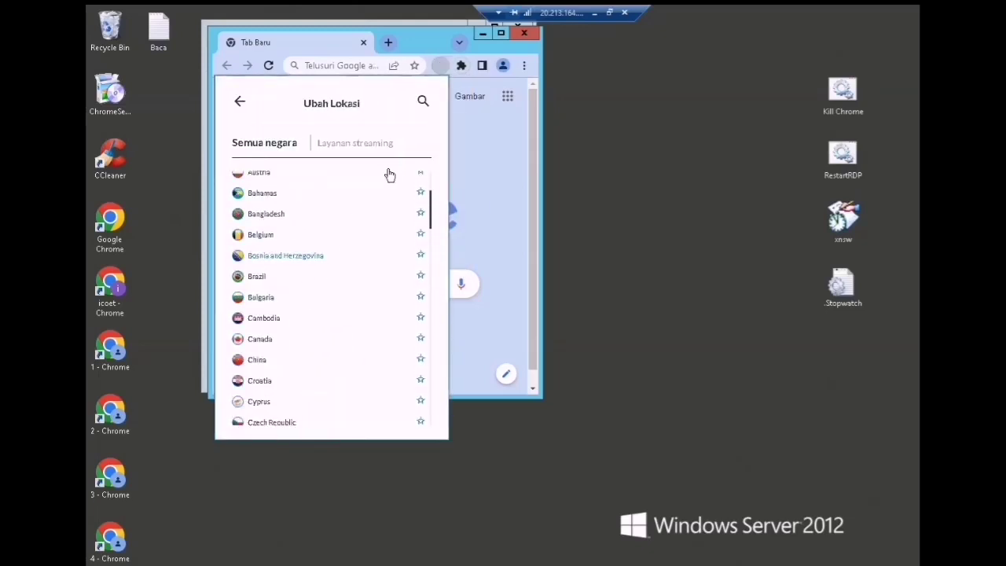
click(242, 103)
click(488, 138)
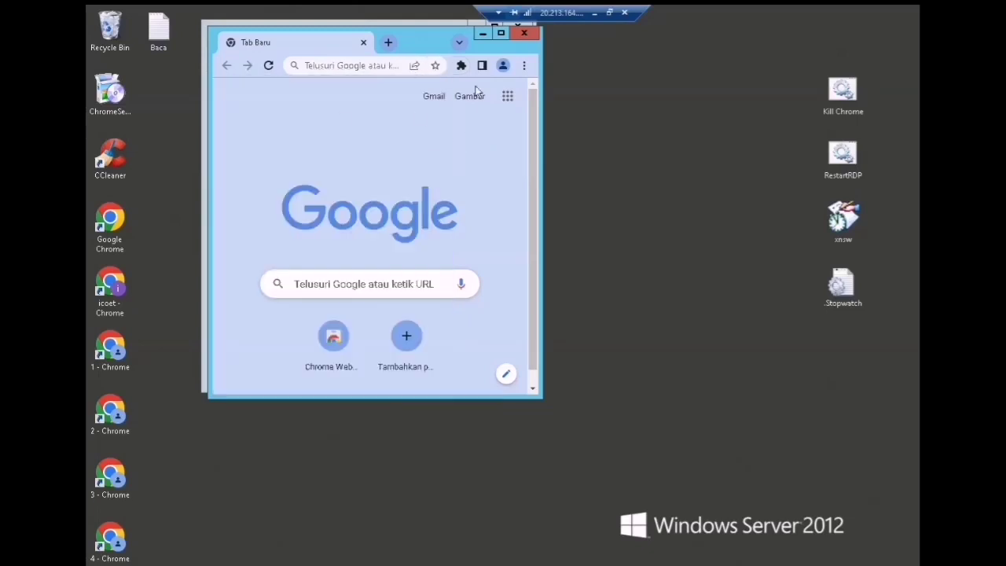
click(498, 34)
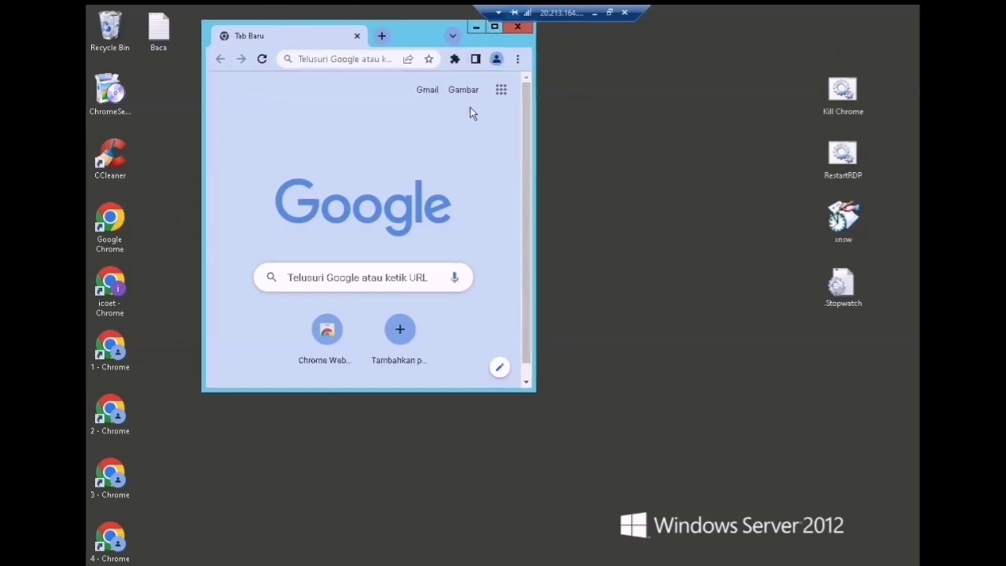
click(475, 29)
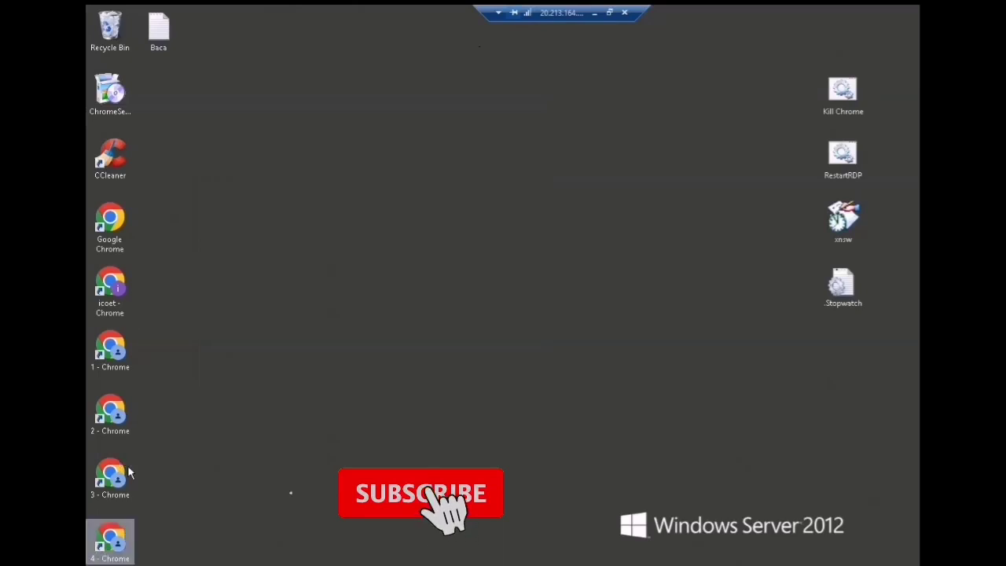
Step: From the signed-in main Chrome profile, create a new profile without an account, named 5, with a desktop shortcut
double_click(110, 286)
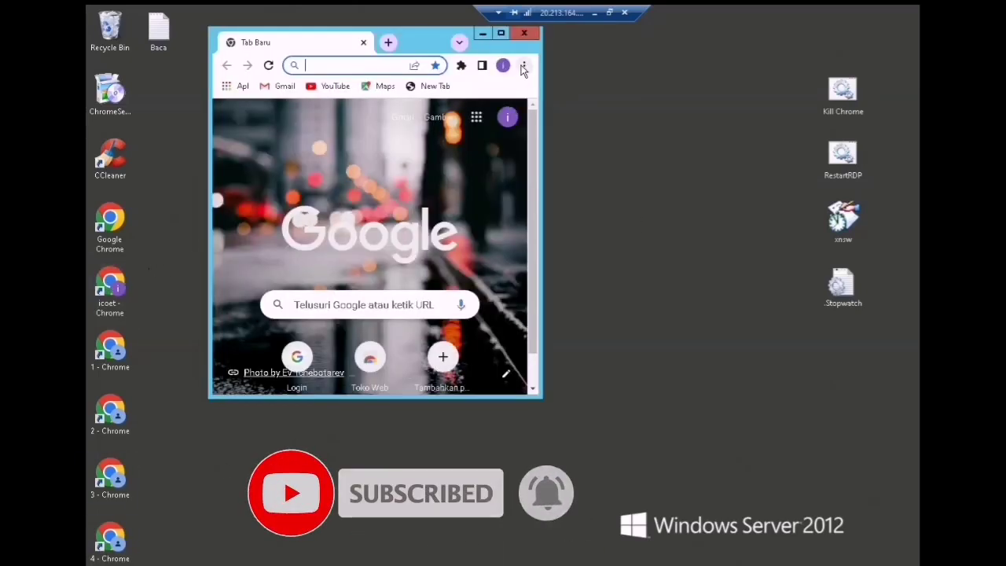
click(524, 66)
click(503, 66)
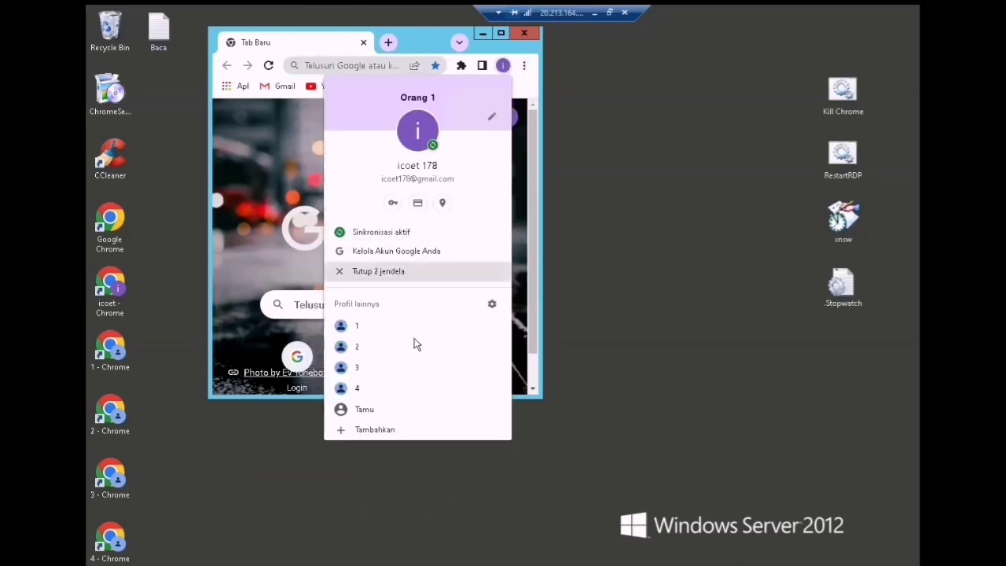
click(389, 428)
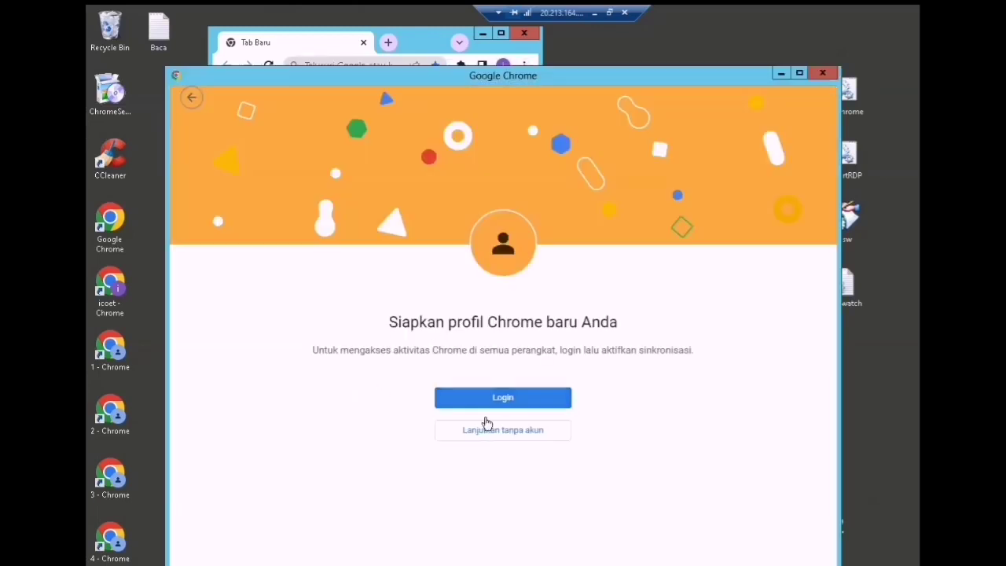
click(507, 430)
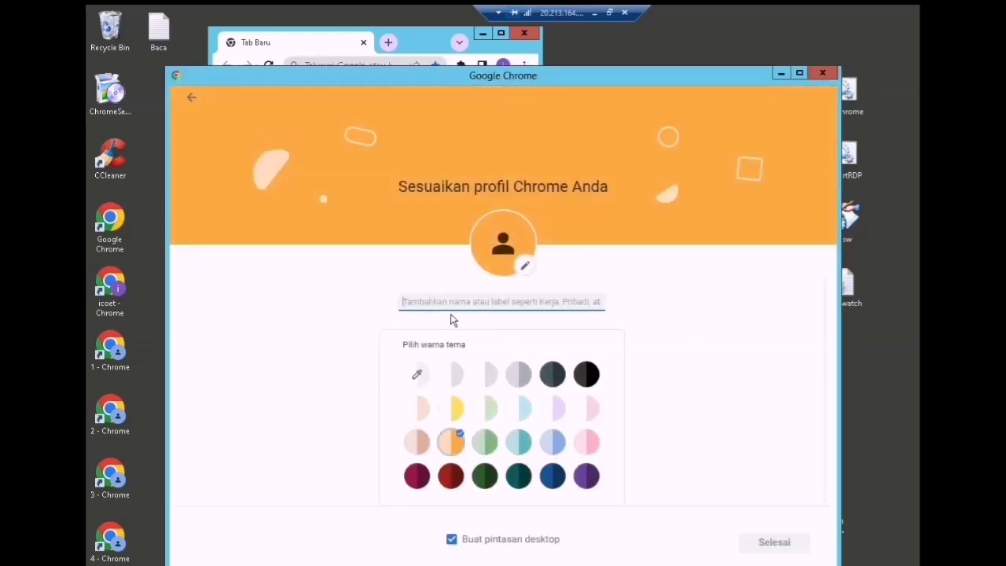
text(5)
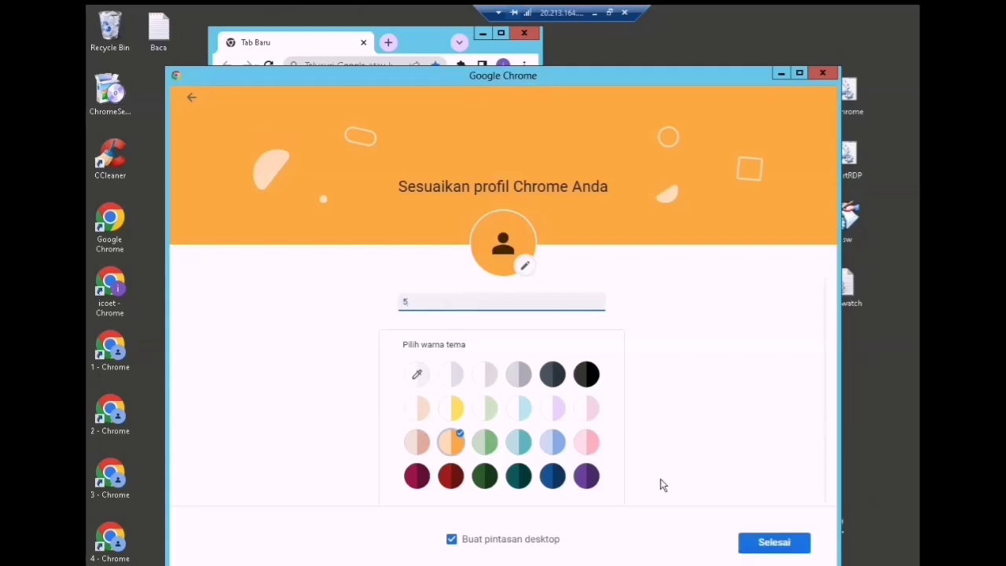
click(788, 542)
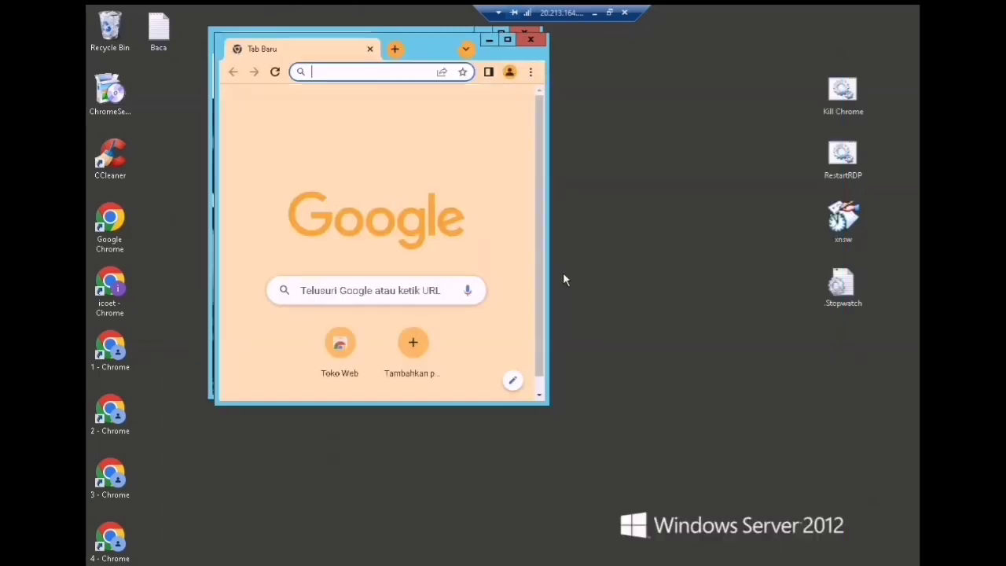
Step: Close the profile 5 and main Chrome windows, and open Chrome's User Data folder under the user's AppData\Local\Google on drive C
click(530, 38)
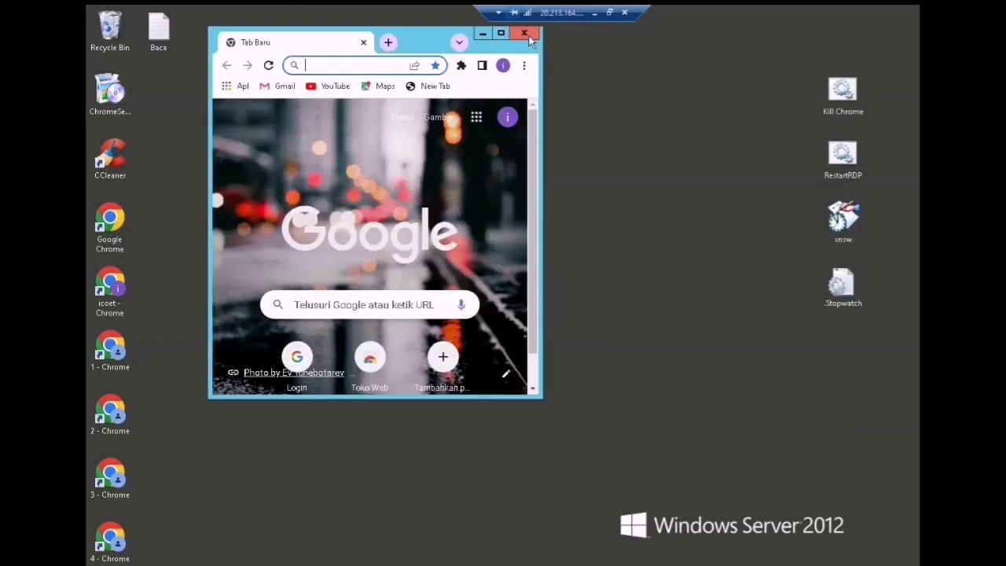
click(525, 34)
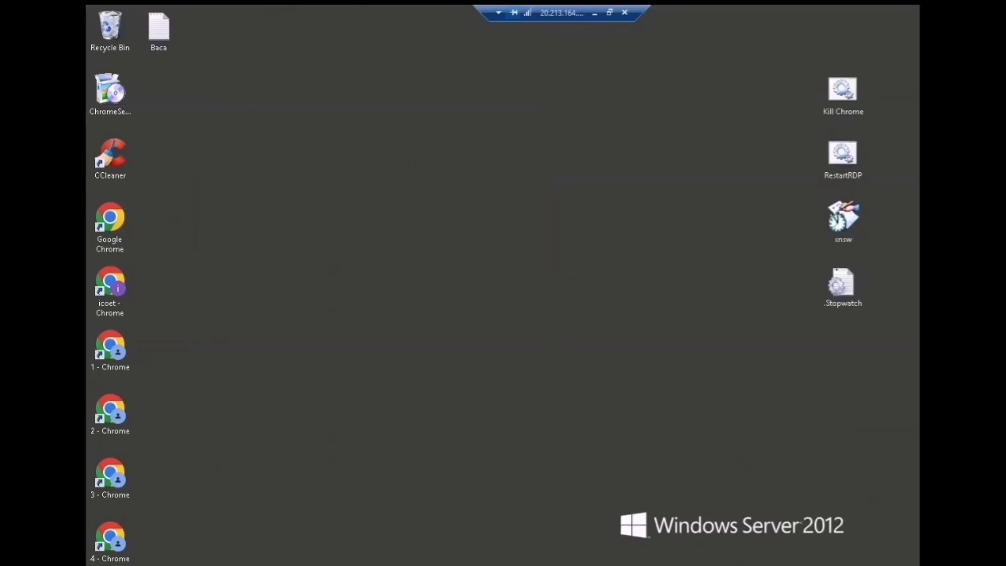
key(super+e)
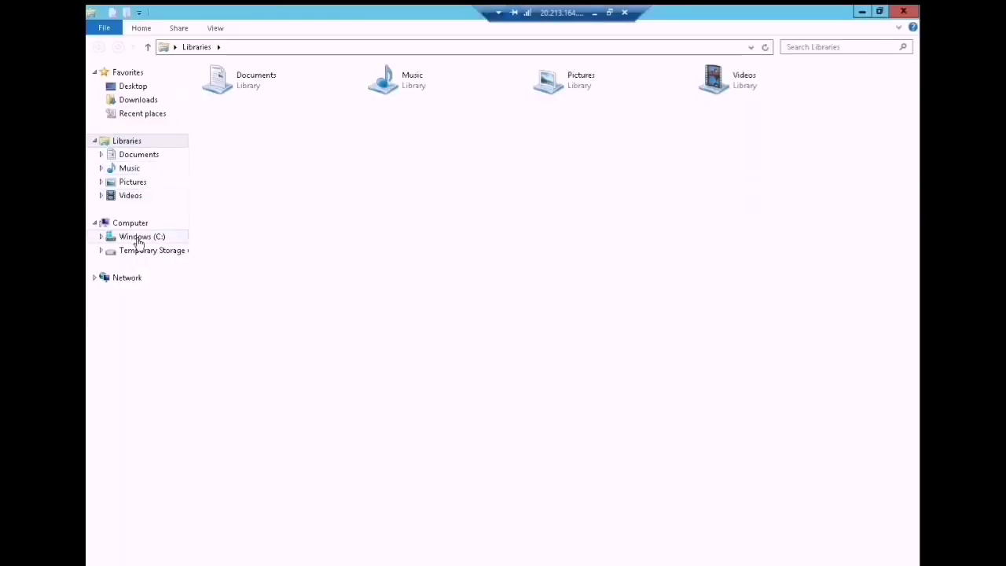
click(138, 240)
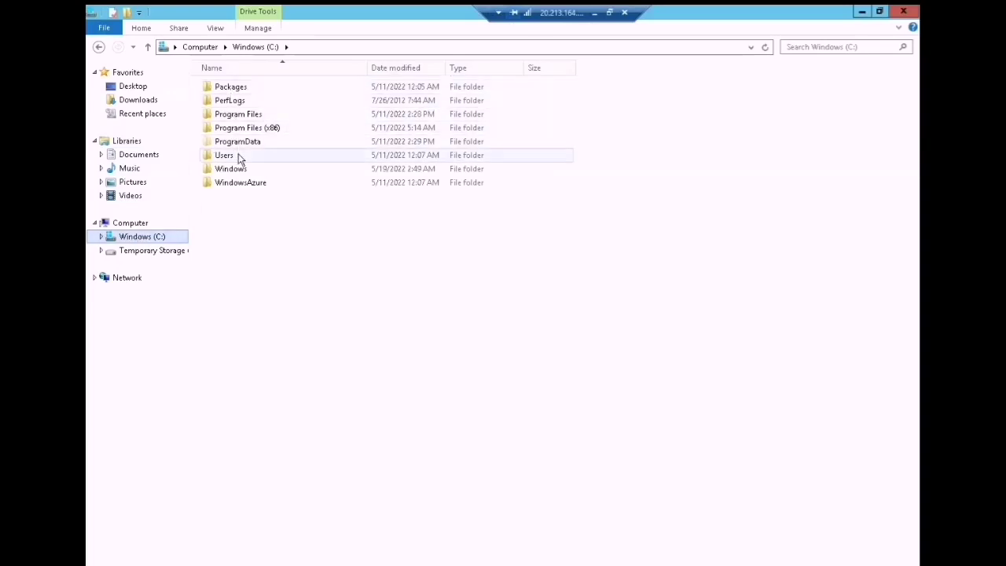
double_click(239, 156)
double_click(219, 101)
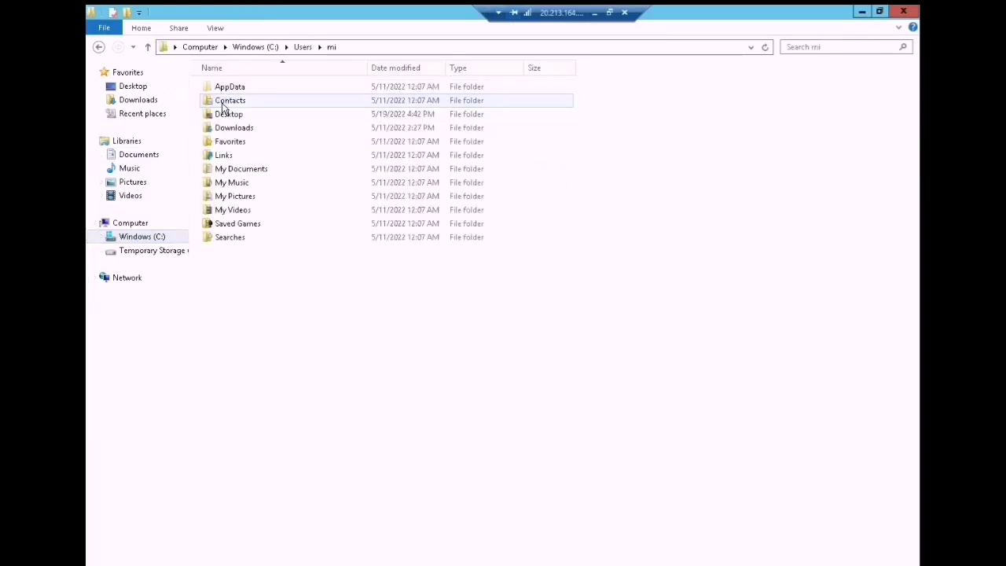
double_click(235, 87)
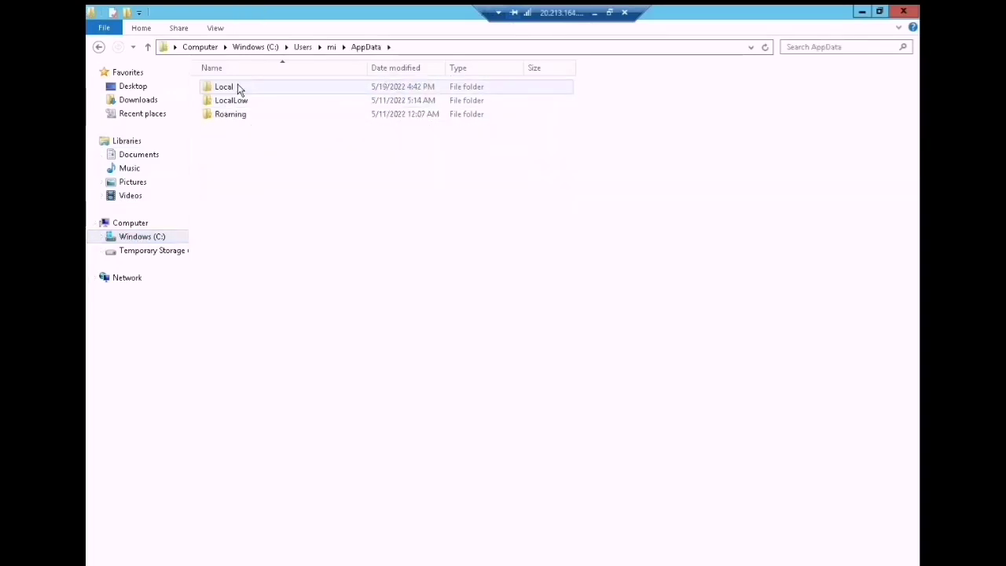
double_click(239, 86)
double_click(239, 87)
double_click(238, 86)
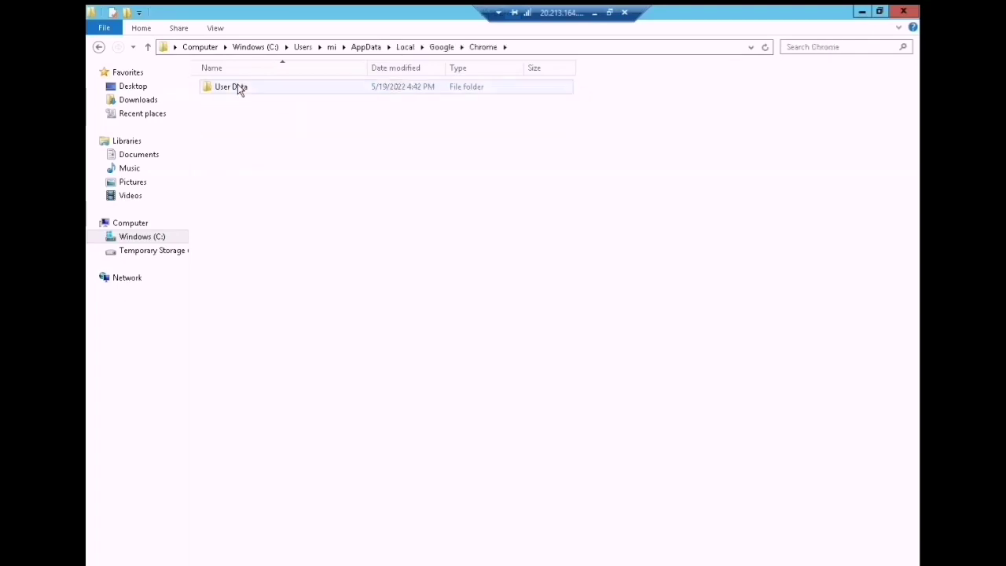
double_click(238, 86)
Step: Copy the entire contents of the Profile 4 folder
scroll(270, 299, down, 2)
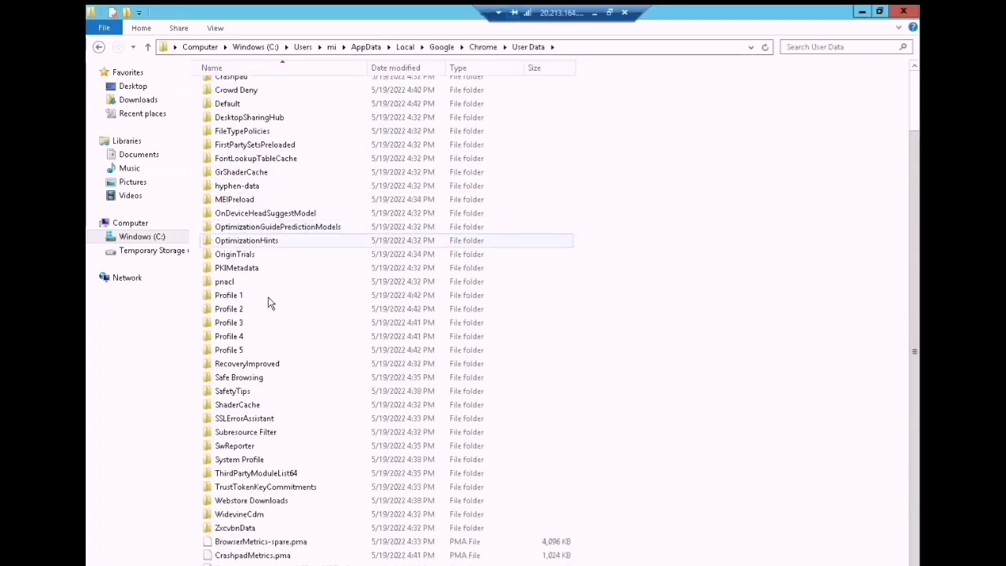
double_click(241, 336)
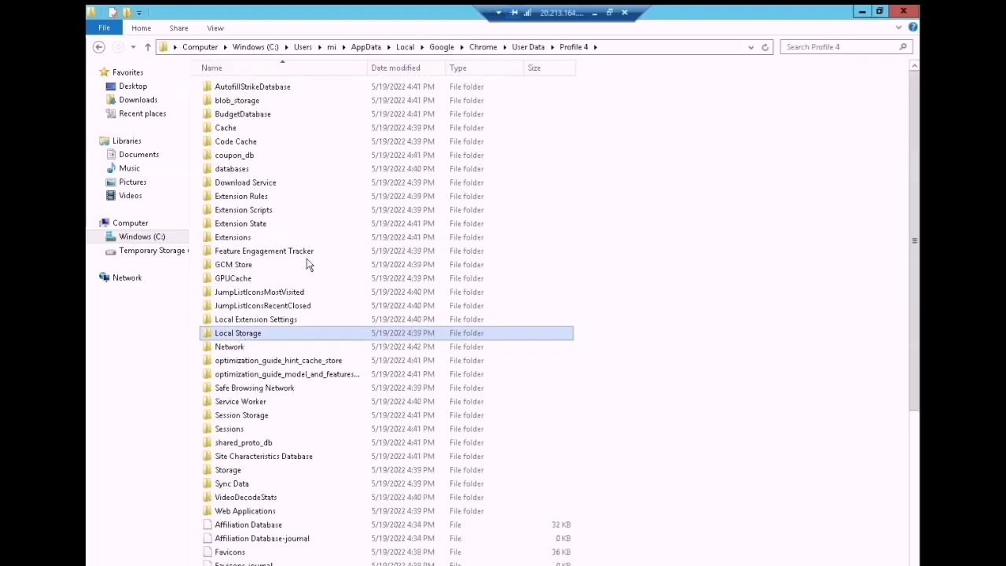
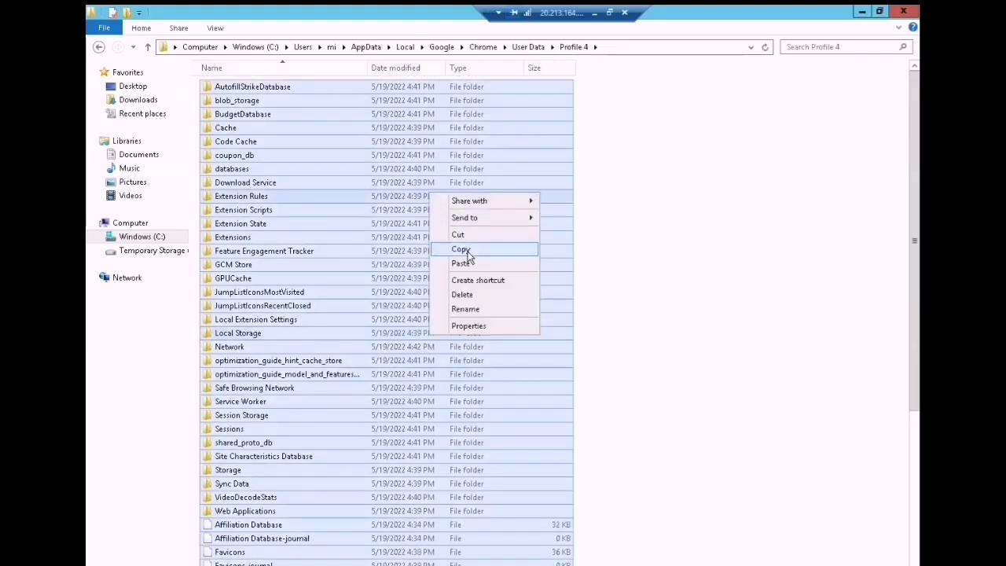
click(468, 250)
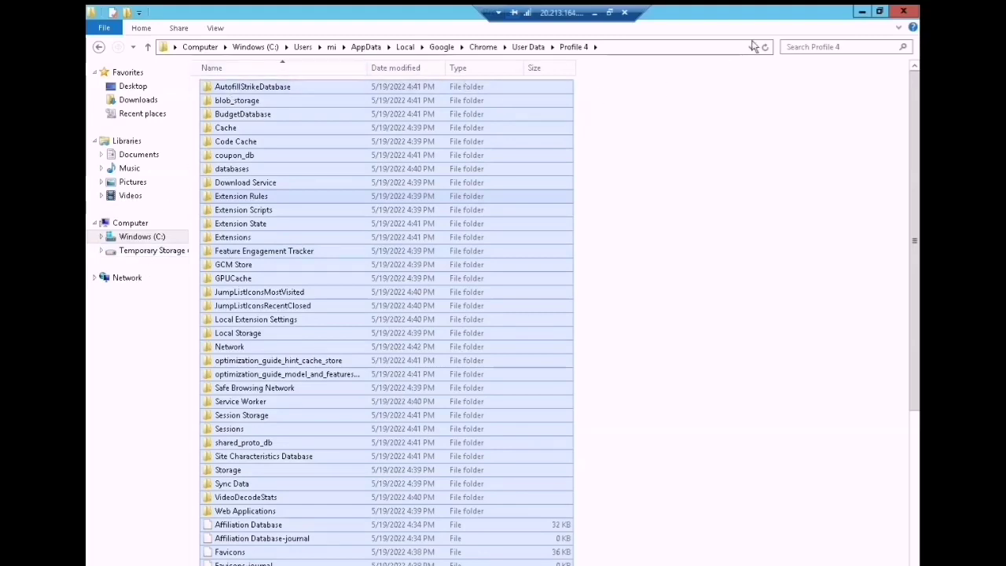
Step: Paste the copied contents into the Profile 5 folder, skipping all files in use and replacing files with the same names, and close File Explorer
click(147, 47)
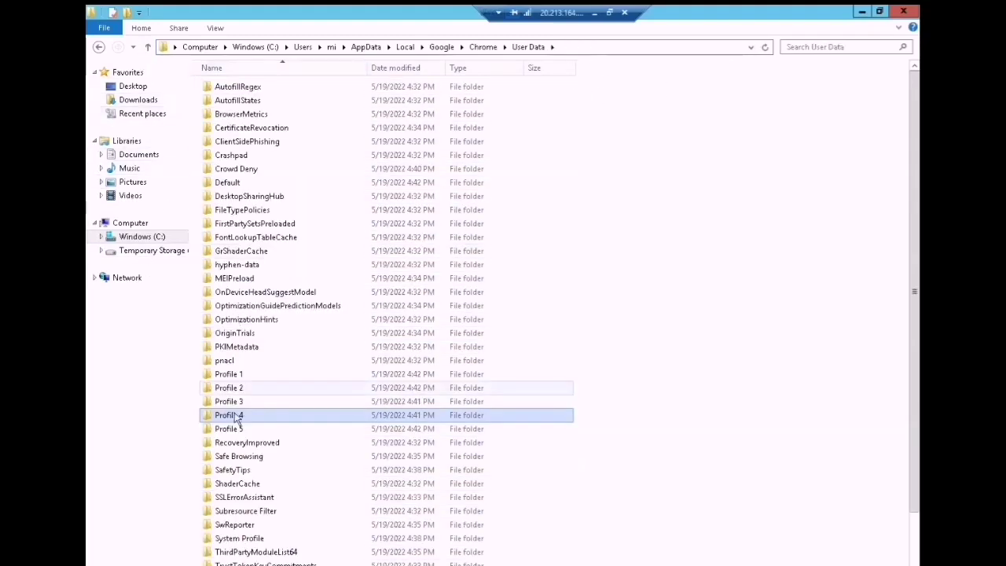
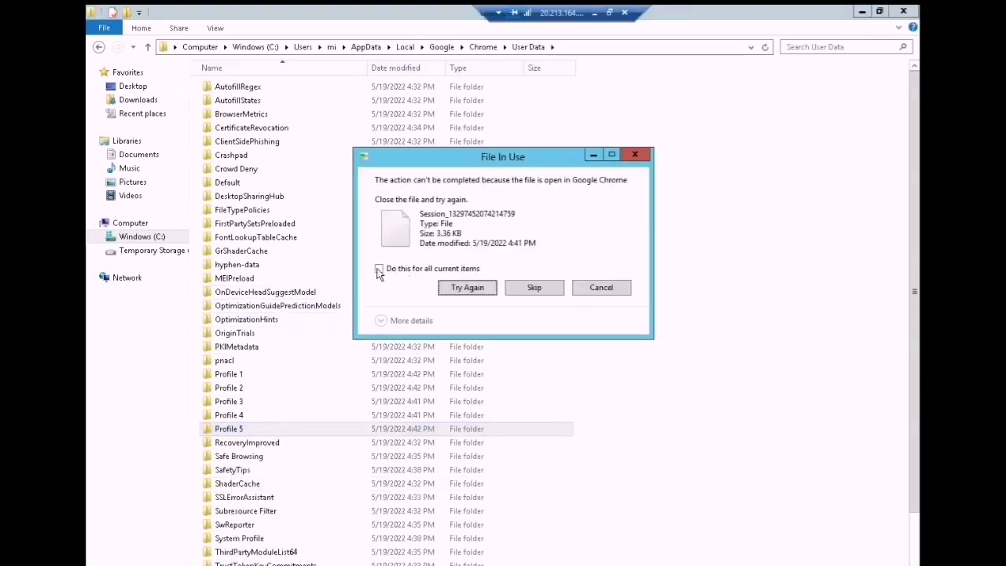
click(379, 269)
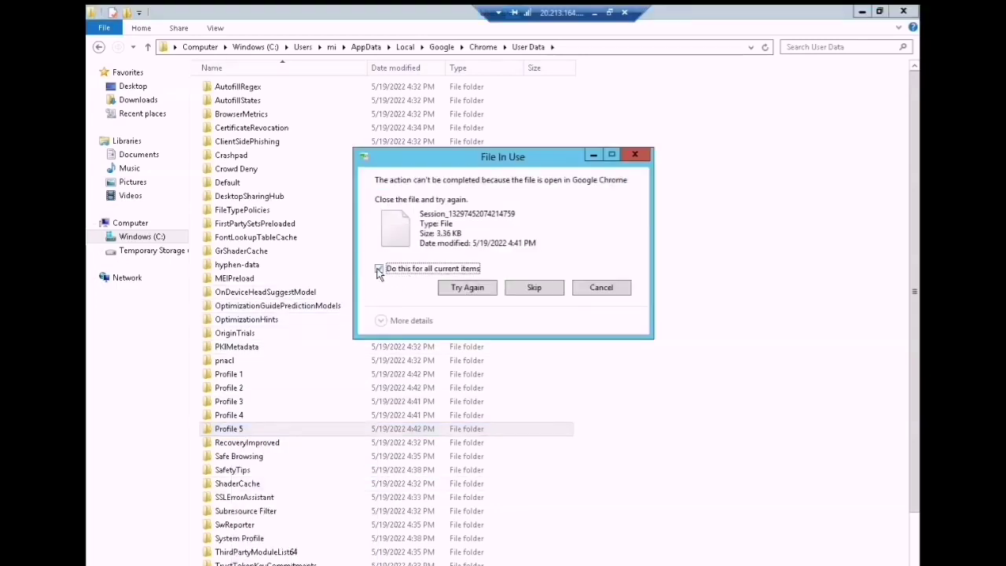
click(539, 286)
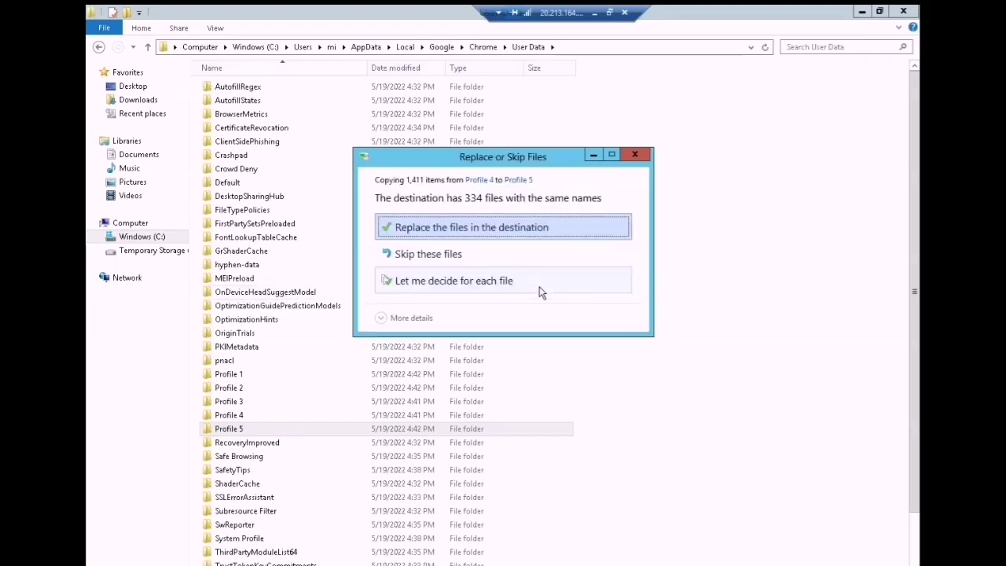
click(468, 226)
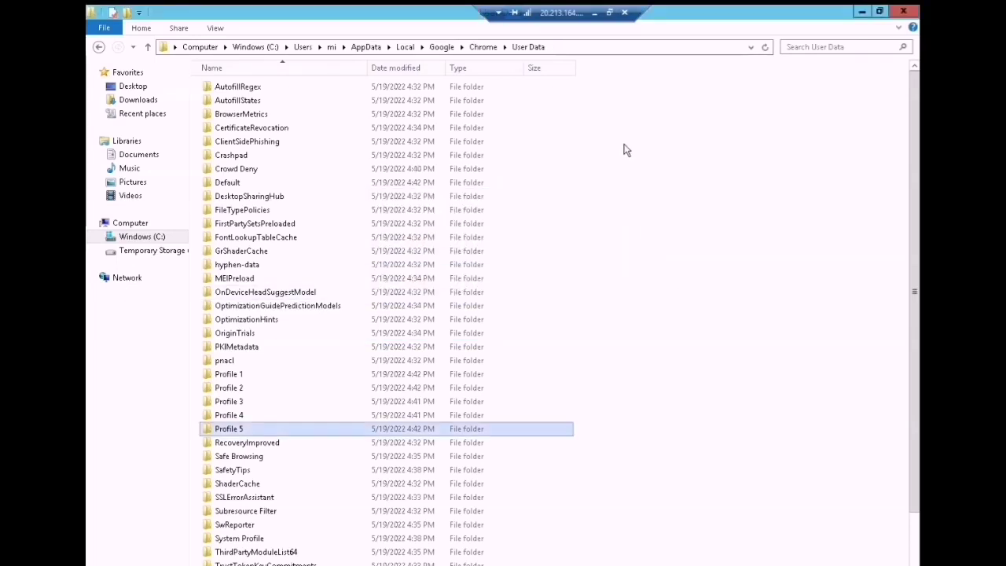
click(572, 224)
click(899, 11)
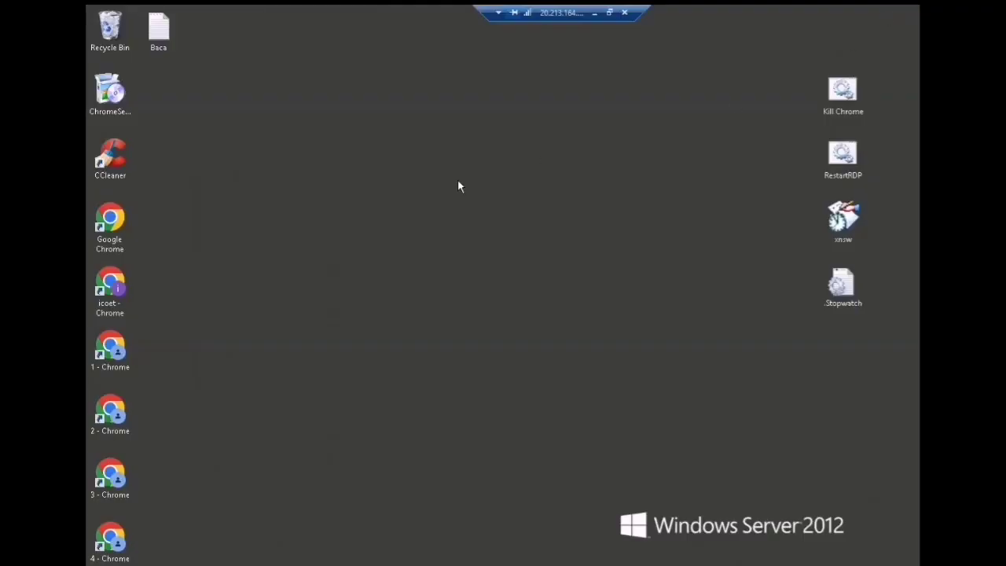
Step: Launch profile 5 from its desktop shortcut, dismiss the page-restore prompt, and check the list of extensions in the maximized window
double_click(130, 534)
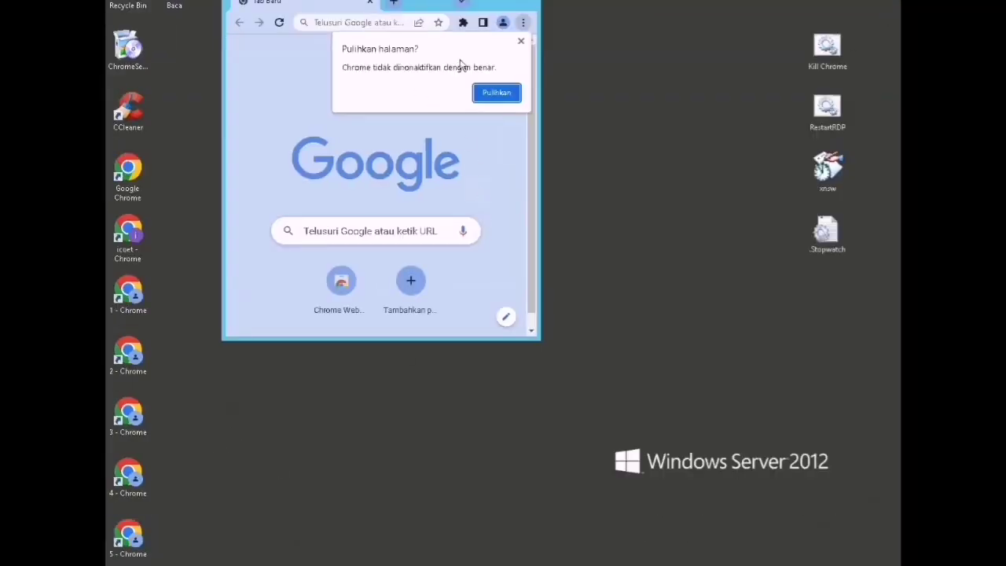
click(521, 40)
double_click(509, 3)
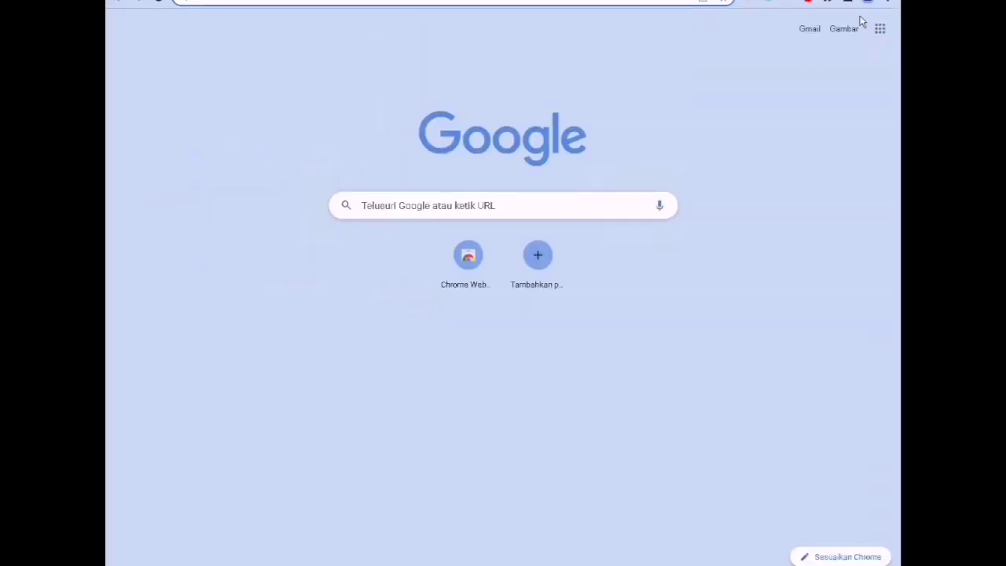
click(830, 2)
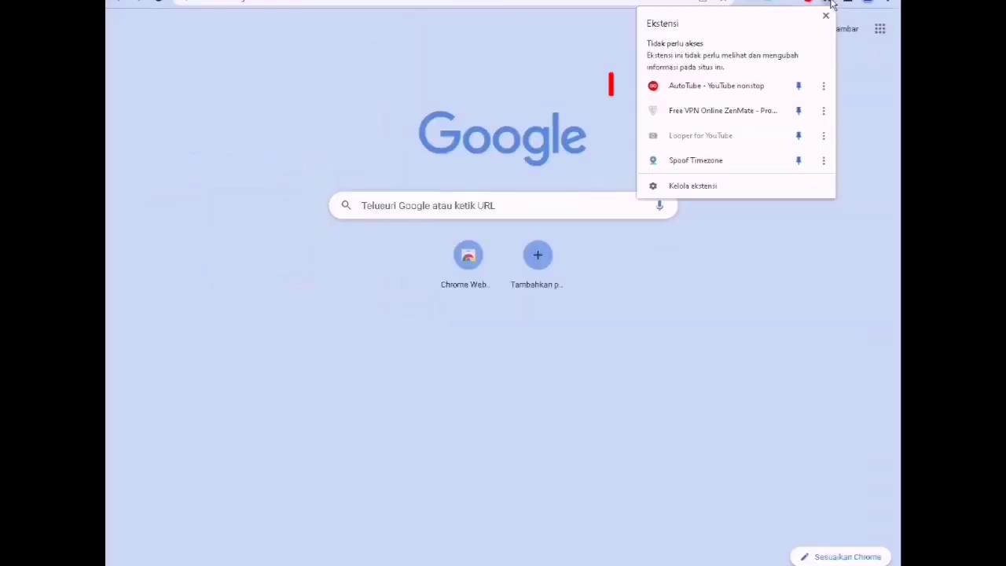
Step: Open the ZenMate VPN extension in profile 5, browse its country locations without choosing one, and restore the window to its smaller size
click(694, 113)
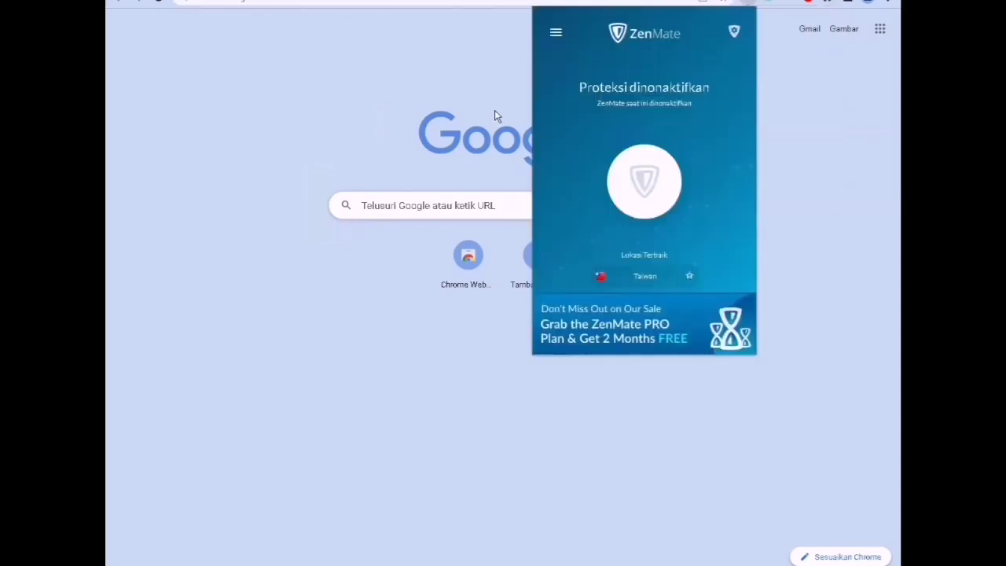
click(642, 279)
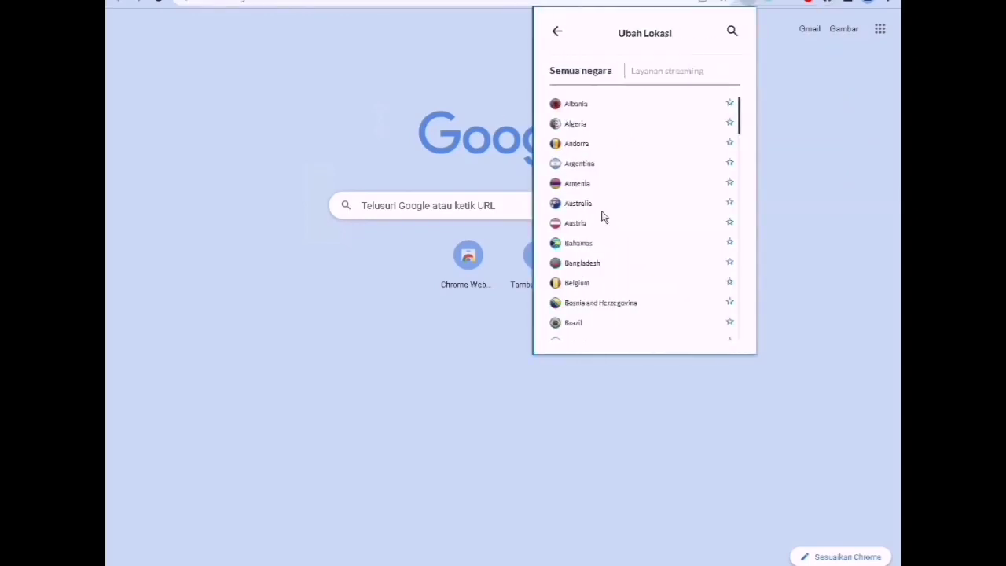
scroll(601, 236, down, 10)
scroll(609, 273, up, 10)
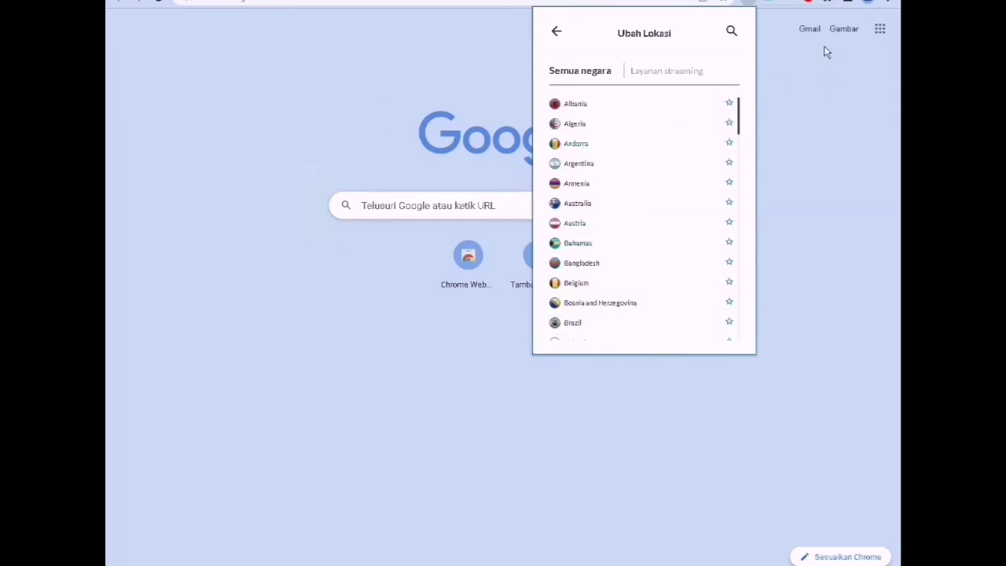
click(557, 34)
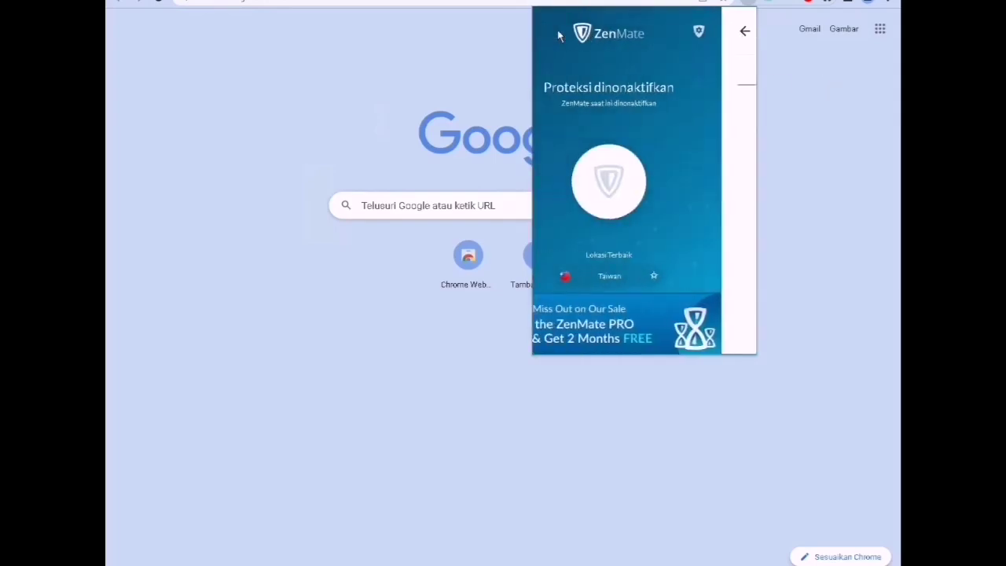
click(386, 89)
key(super+Down)
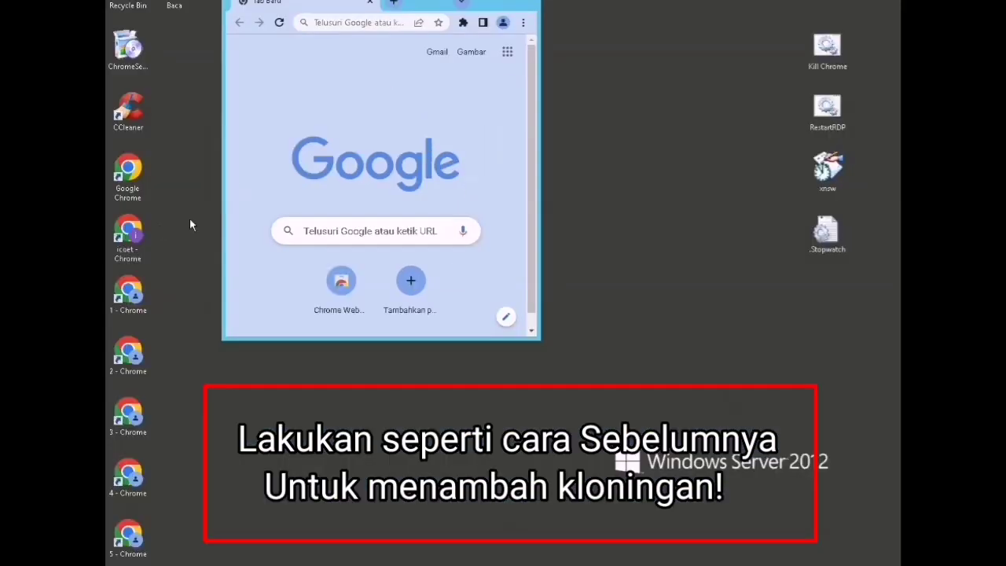